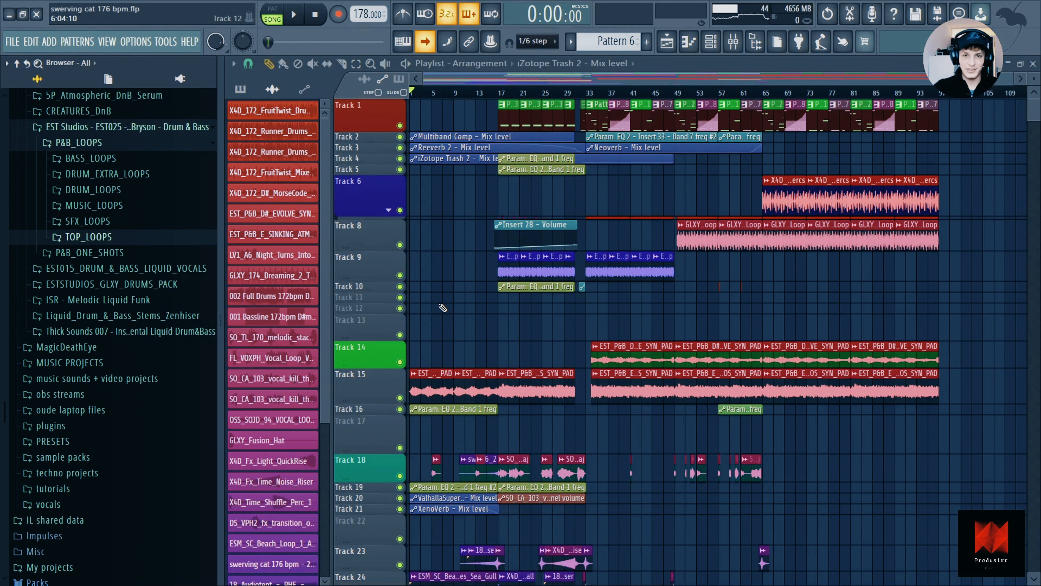
Locate the EST_P&B_D#_EVOLVE_SYN_PAD clip on Track 15 and examine the Fruity parametric EQ 2 on its mixer insert 35
scroll(442, 307, up, 3)
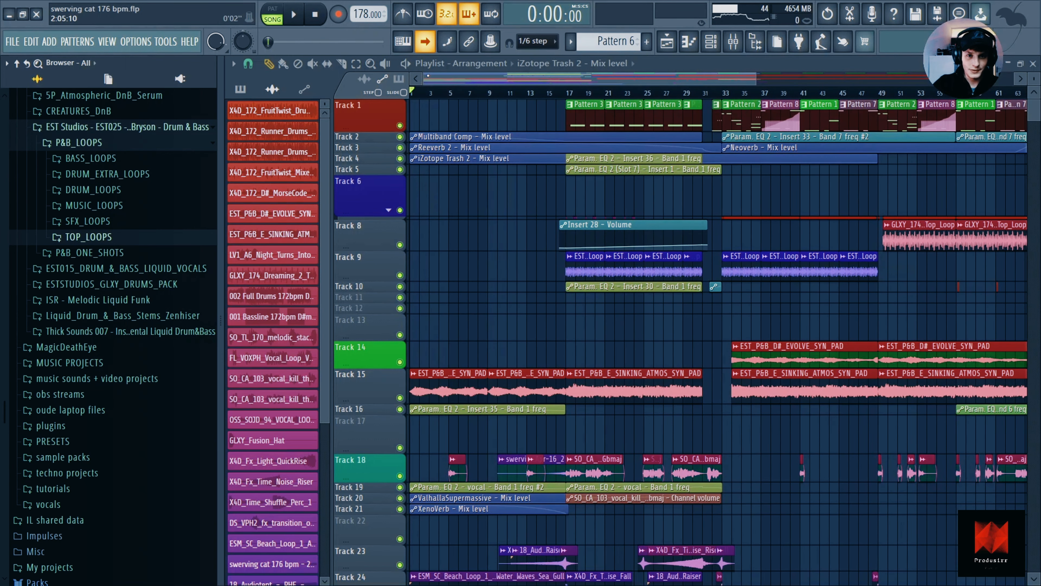
scroll(388, 111, up, 3)
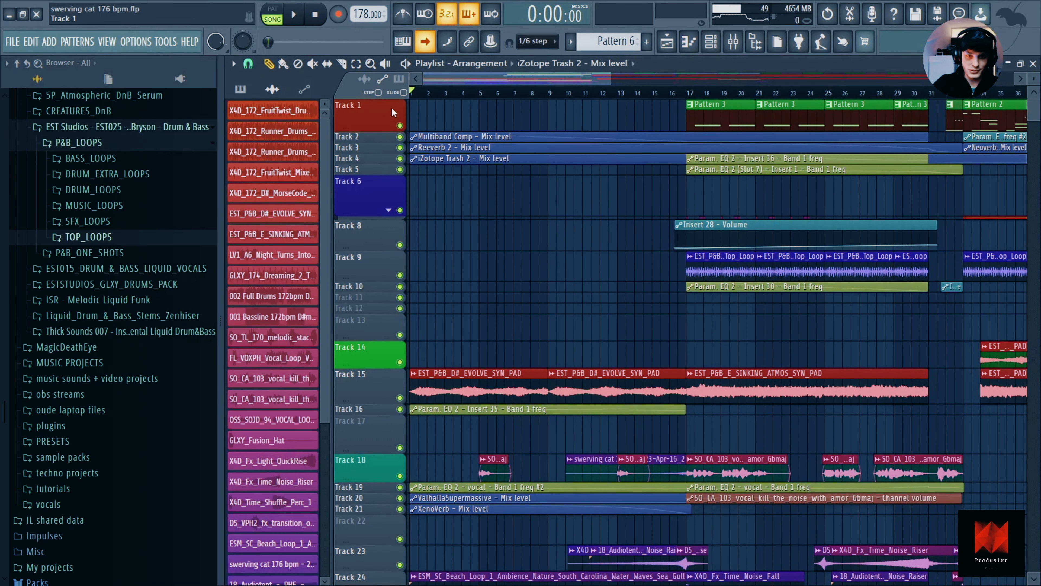
scroll(388, 147, down, 6)
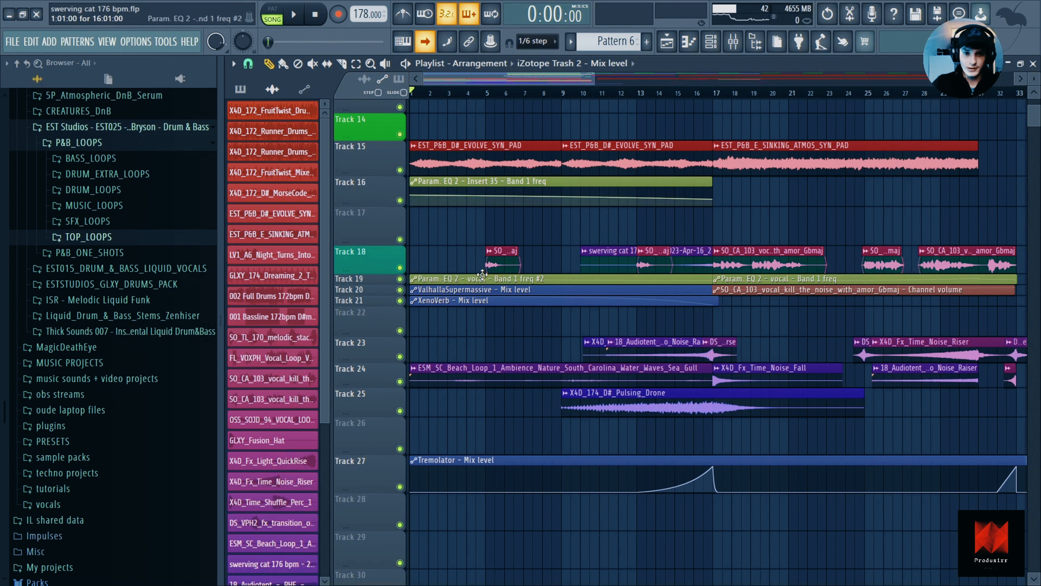
double_click(496, 262)
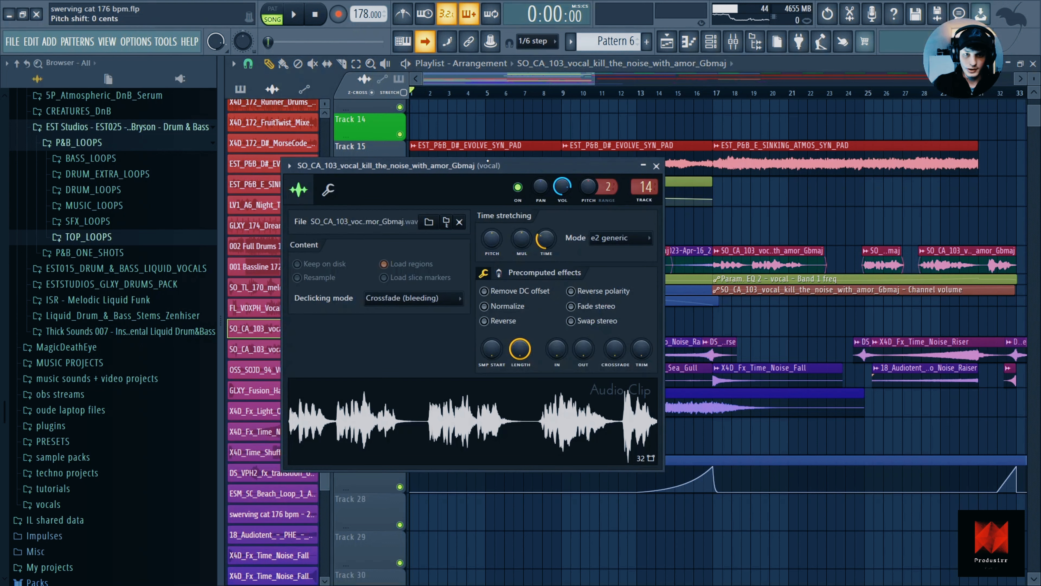
double_click(485, 148)
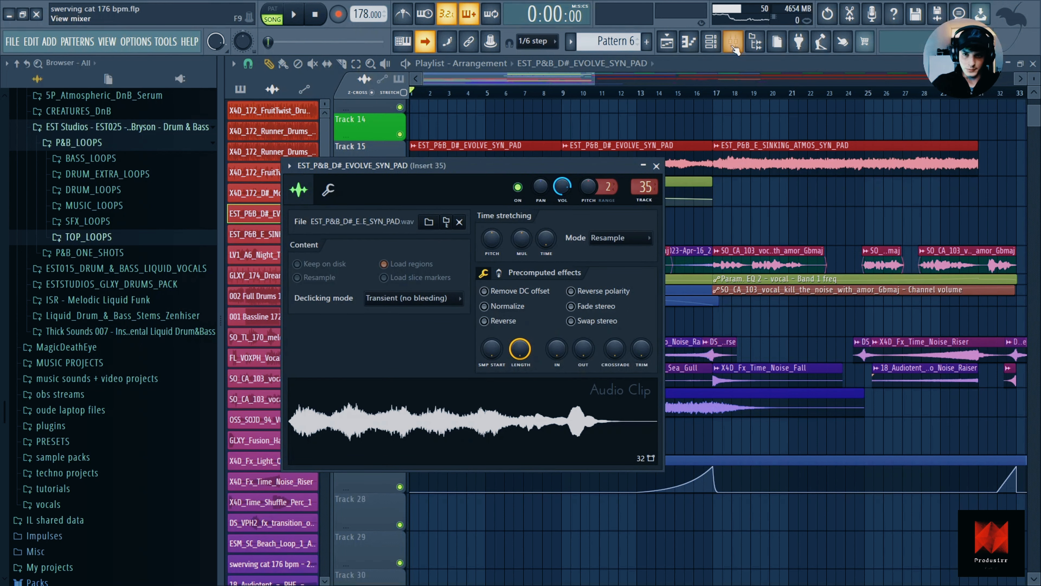
click(733, 42)
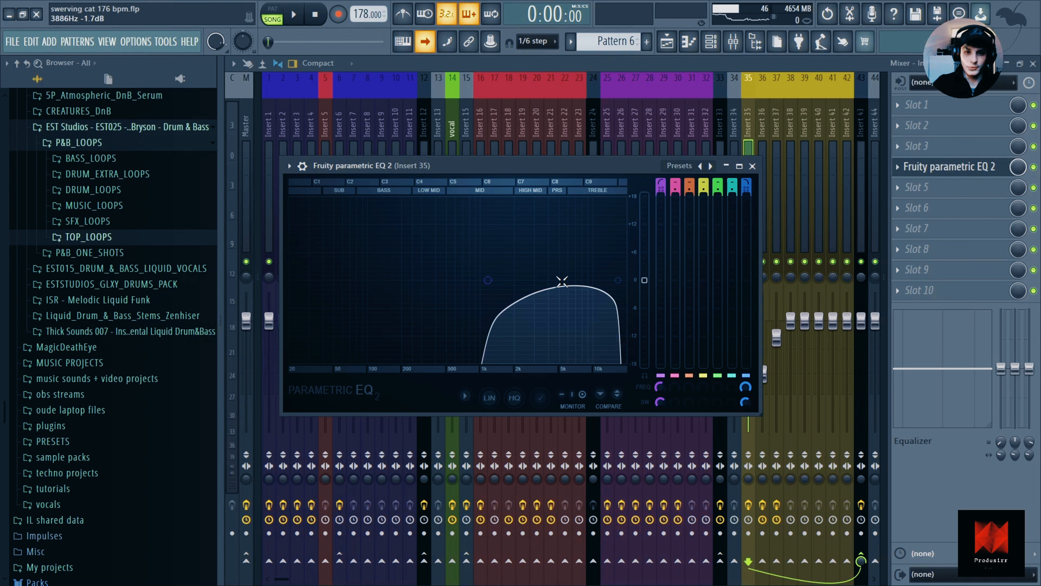
click(667, 43)
Examine the Fruity parametric EQ 2 on the mixer insert used by the SO_CA_103 vocal clip on Track 18
scroll(491, 236, down, 3)
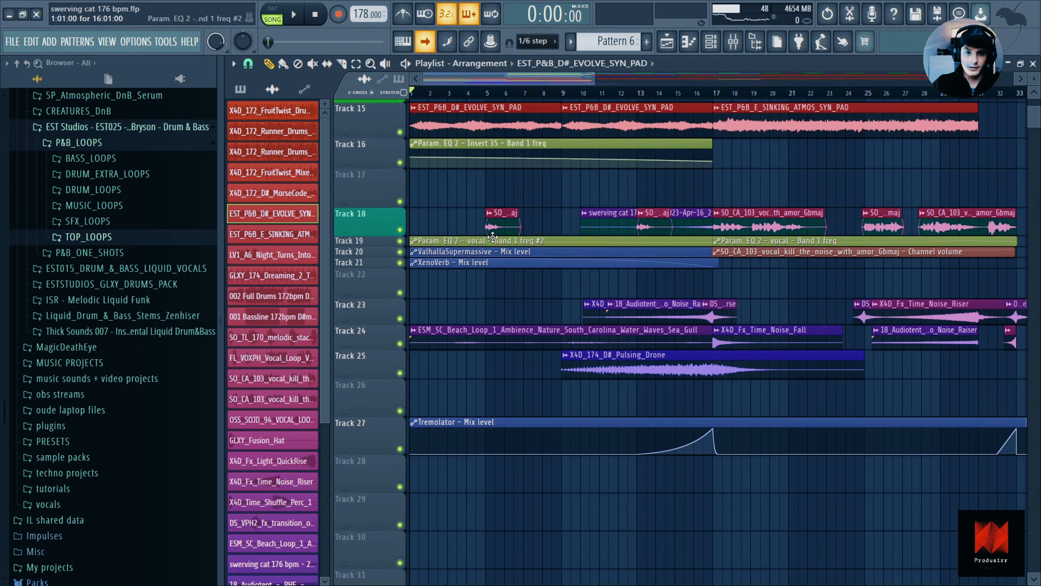
double_click(496, 232)
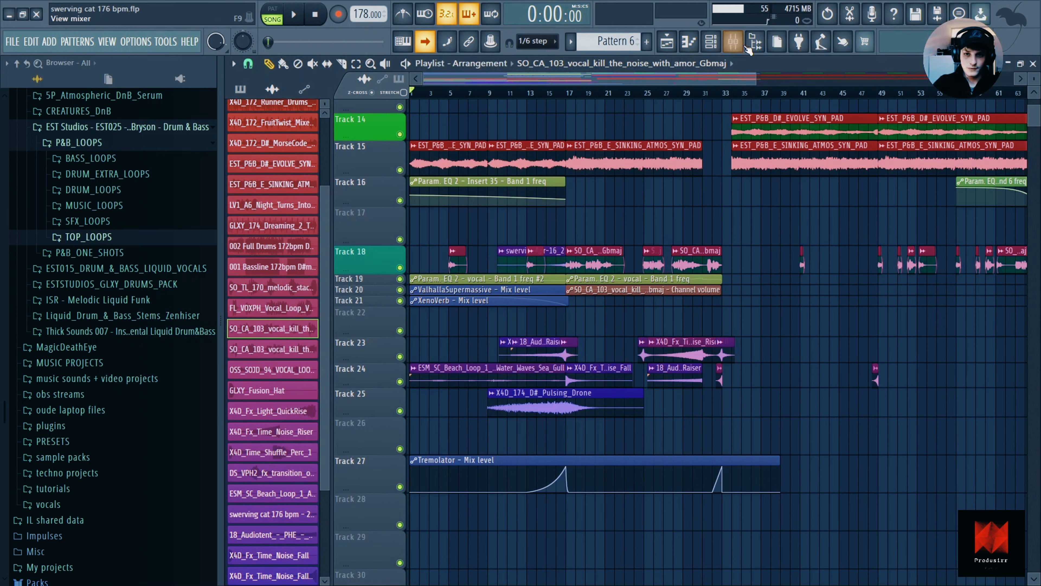
click(733, 41)
click(942, 167)
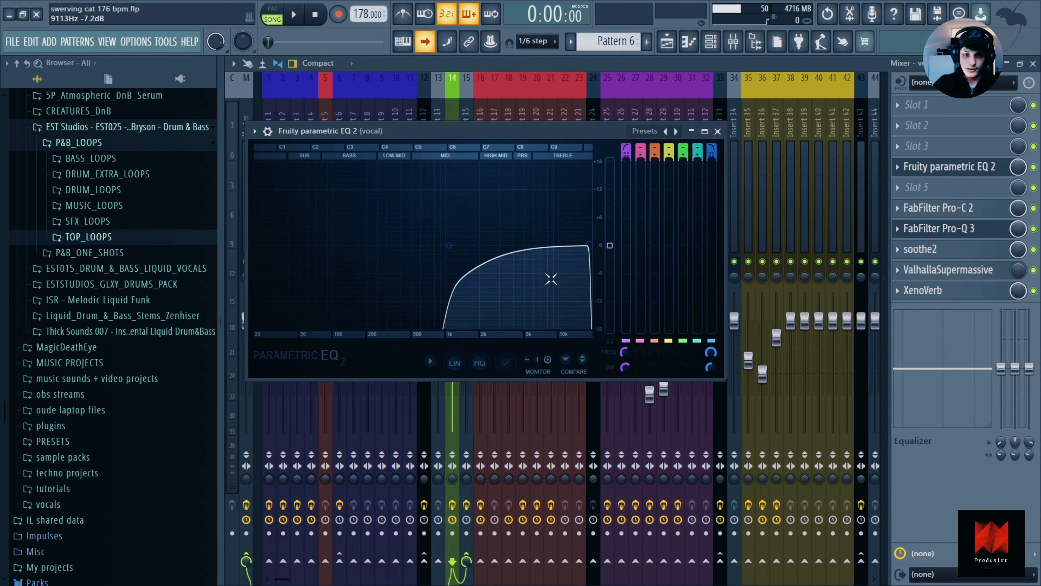
key(F5)
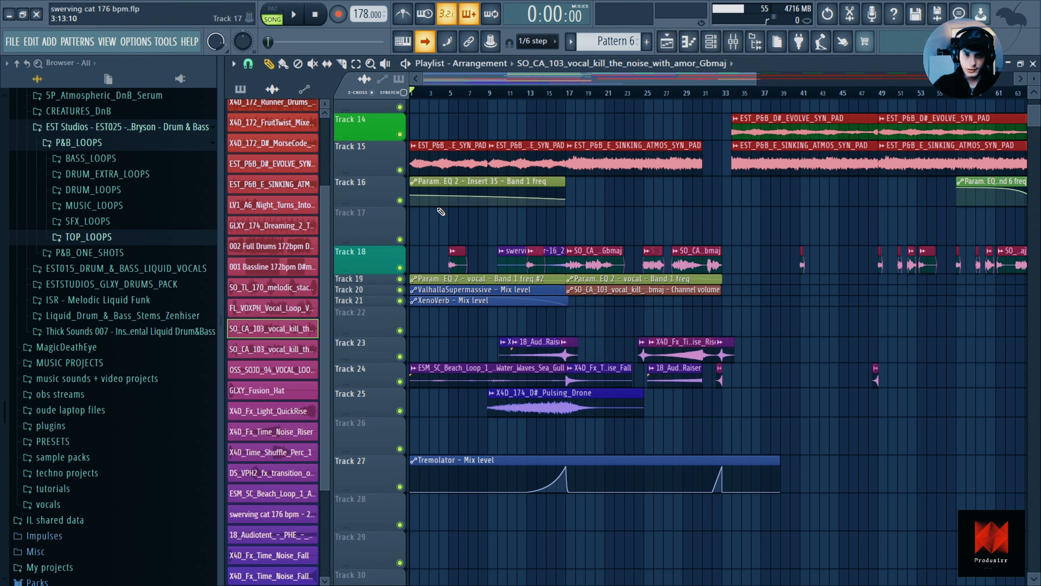
Enlarge Track 19 in the playlist to expose the vocal EQ frequency automation curves
scroll(515, 287, down, 1)
scroll(432, 249, up, 2)
drag(381, 244, 385, 259)
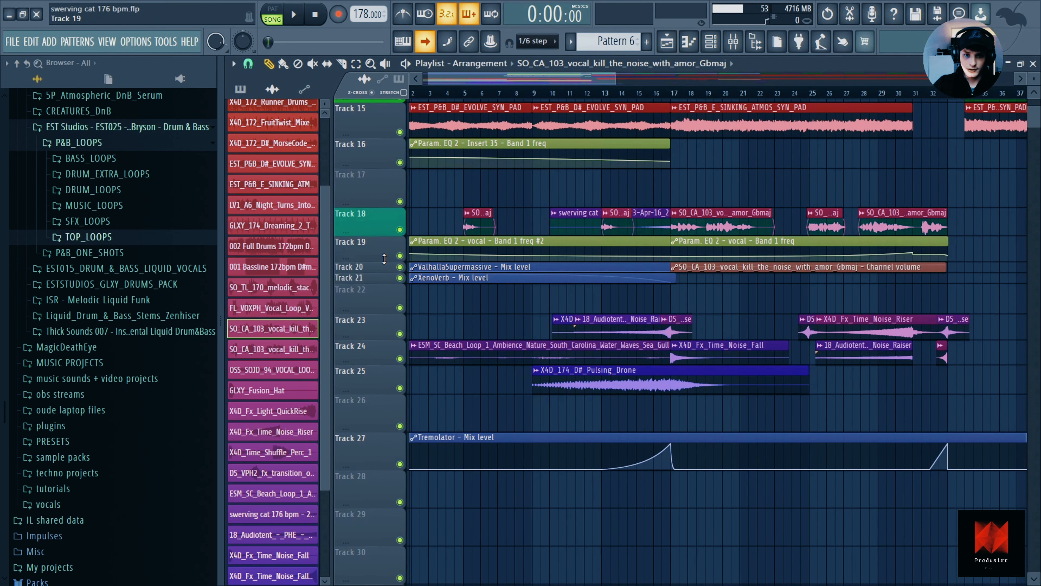
Examine the FabFilter Pro-Q 3 and soothe2 settings on the vocal mixer insert, closing each plugin and returning to the playlist
key(F9)
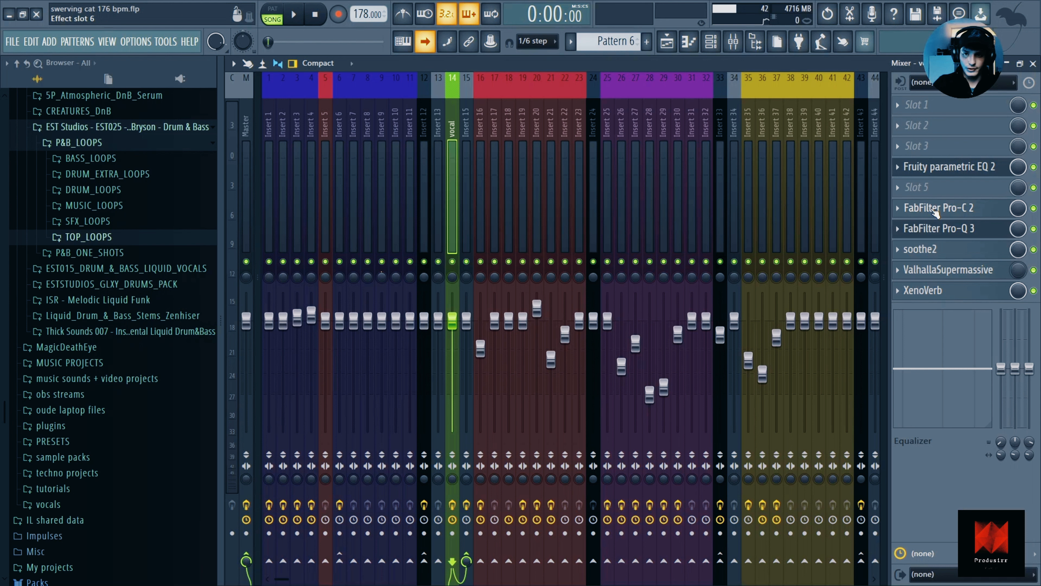
click(934, 229)
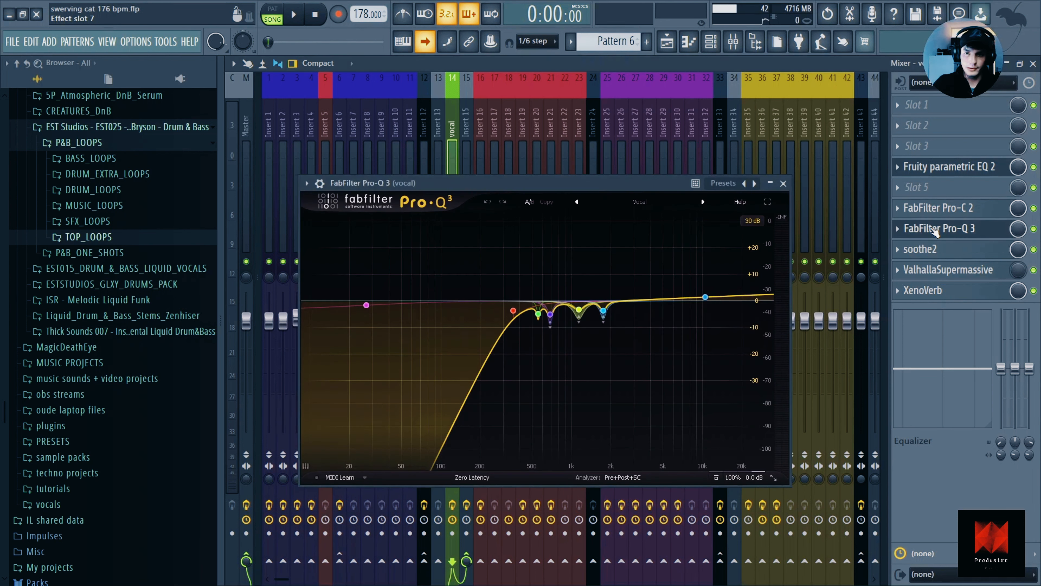
click(783, 184)
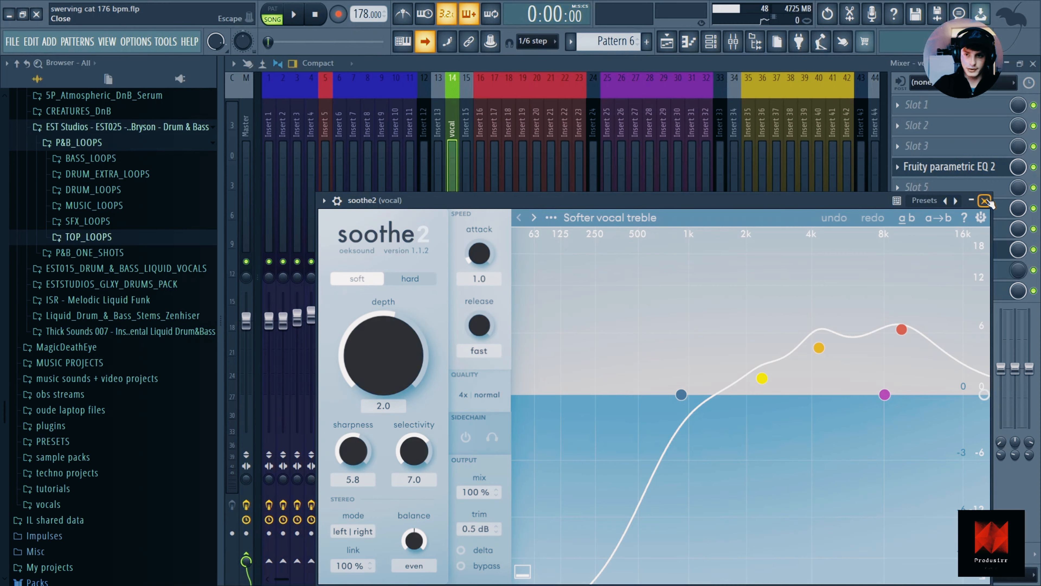
click(984, 200)
key(F5)
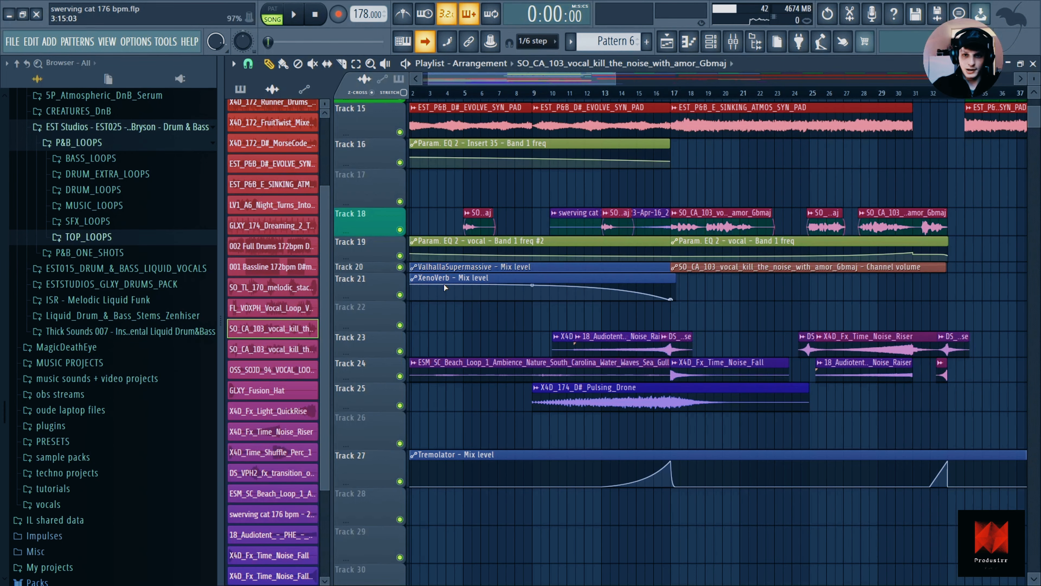
Examine the XenoVerb settings on the vocal mixer insert and return to the playlist
click(732, 41)
click(942, 290)
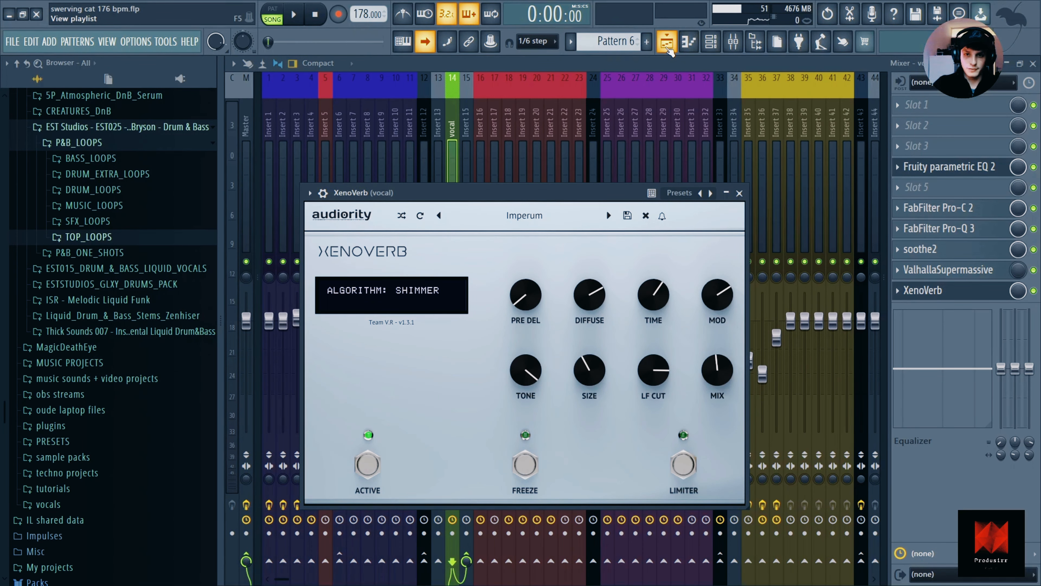
click(667, 45)
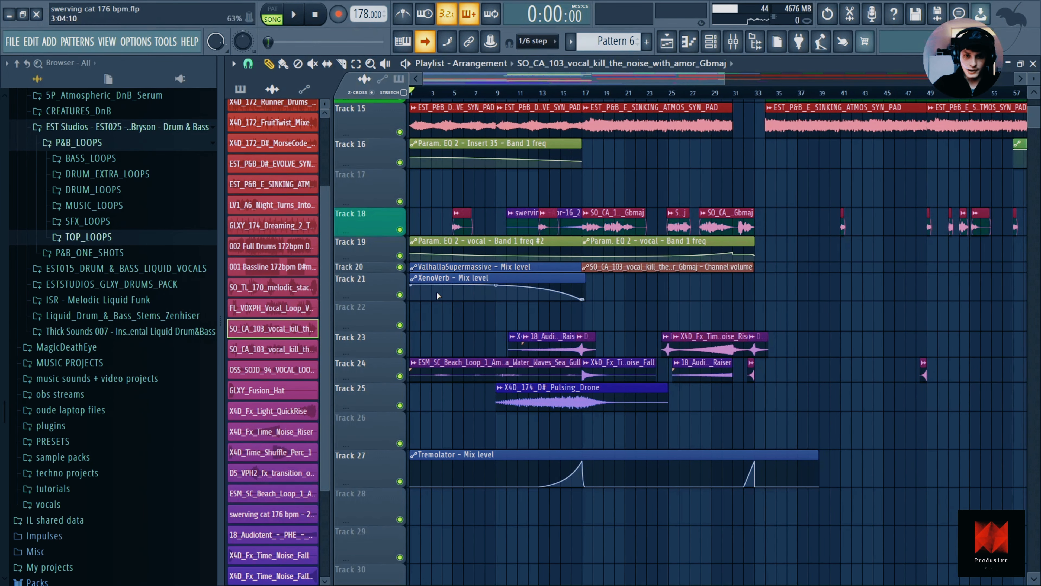
Check the sample settings of the 18_Audiotent Intro_Noise_Raiser clip on Track 23 and close its window
scroll(585, 292, down, 1)
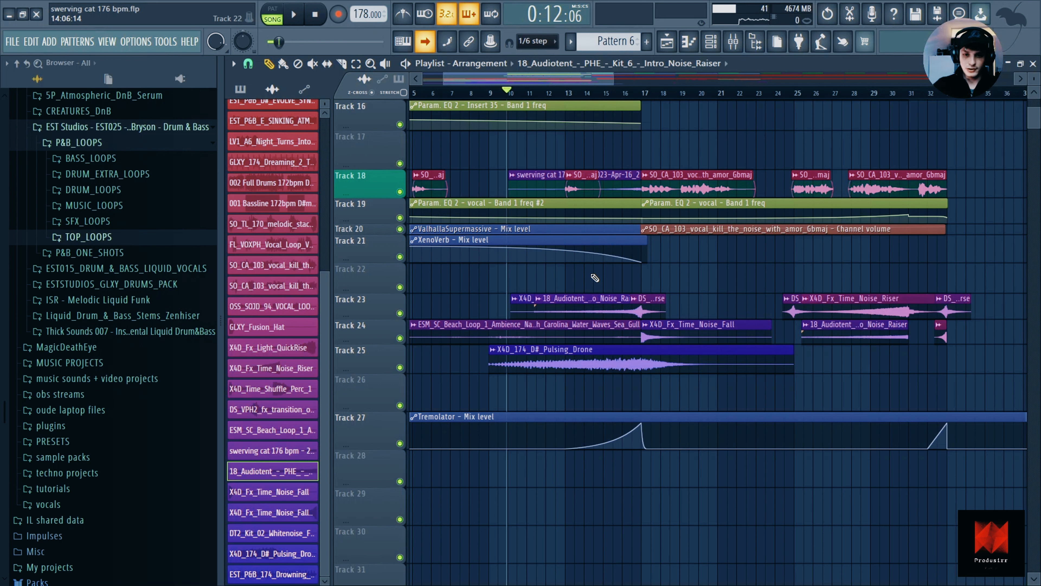
scroll(579, 303, up, 2)
double_click(579, 302)
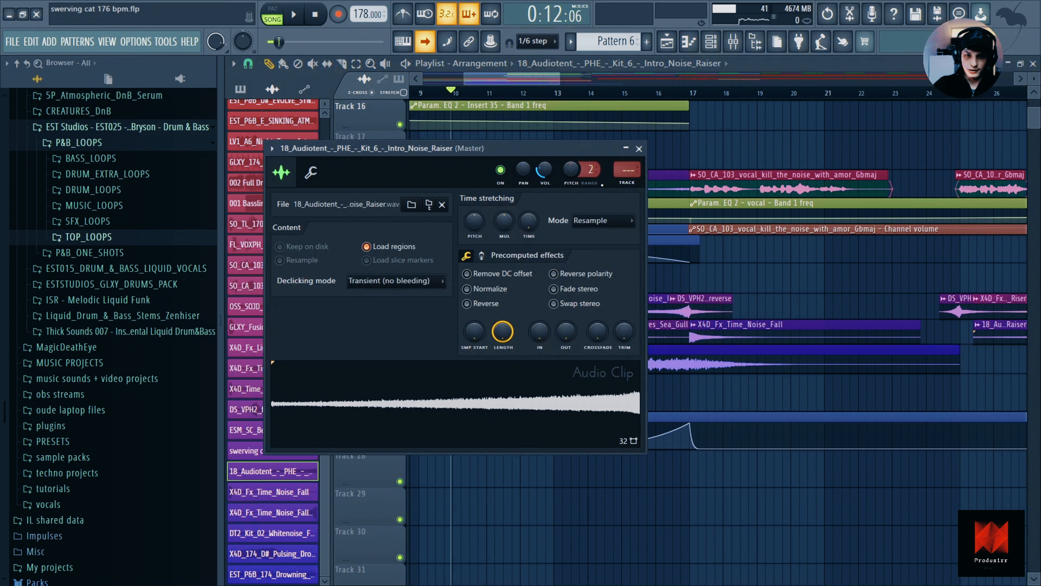
click(639, 149)
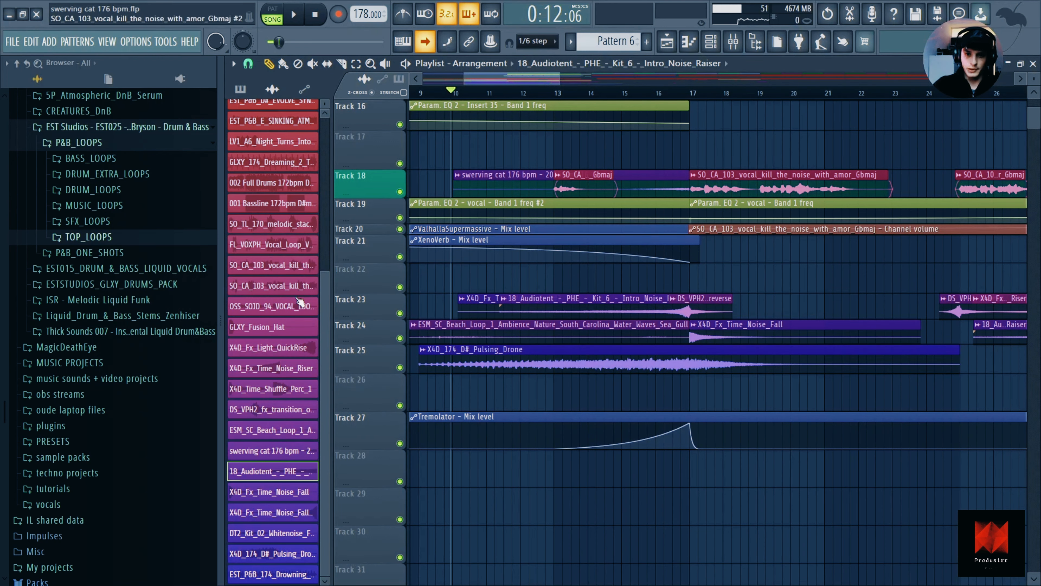
Play the end of the intro across the transition at bar 17 to hear the automation and effects
scroll(563, 255, up, 4)
scroll(564, 235, down, 3)
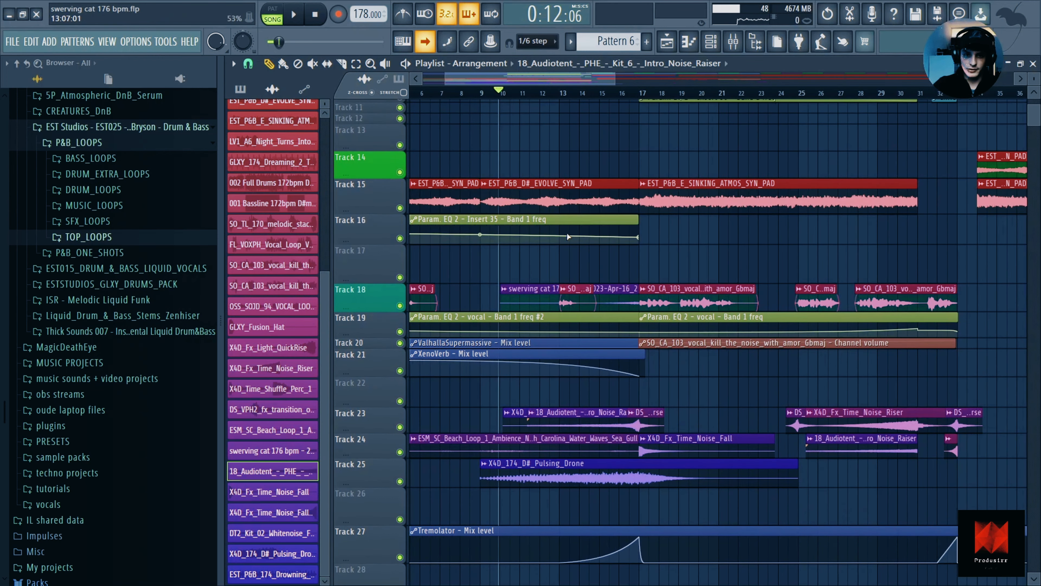
key(space)
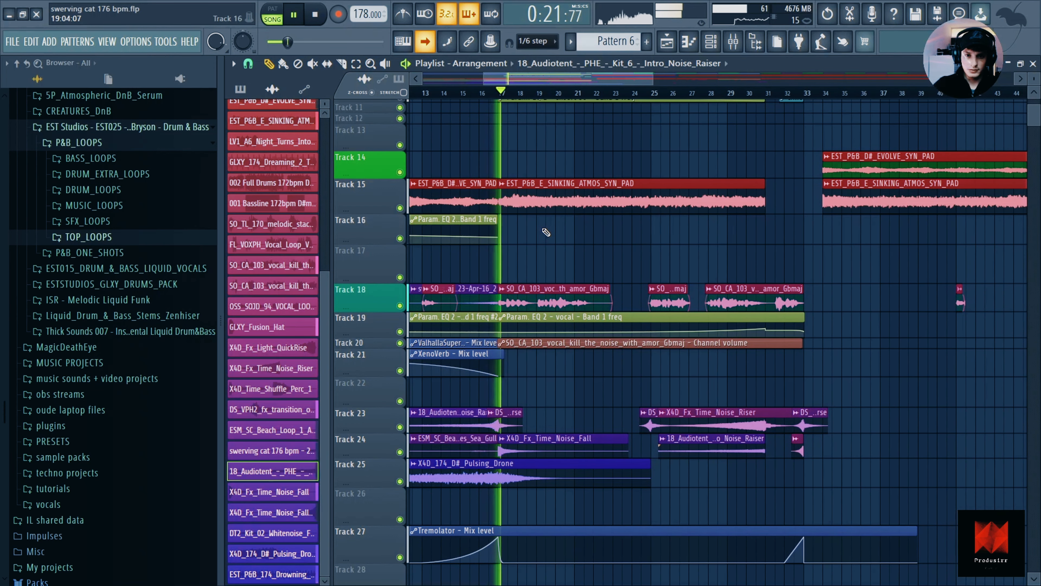
scroll(546, 228, down, 3)
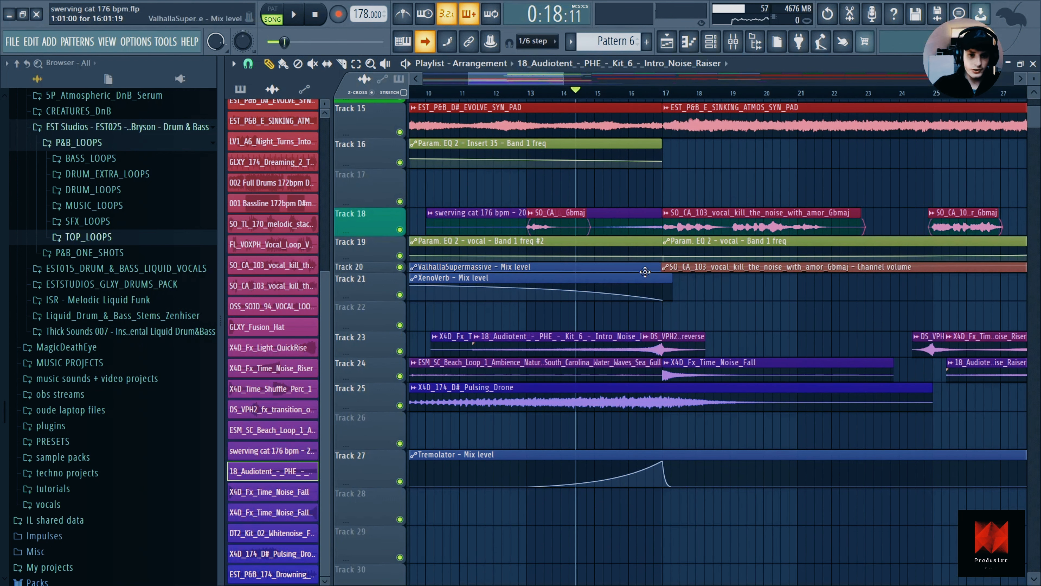
click(731, 44)
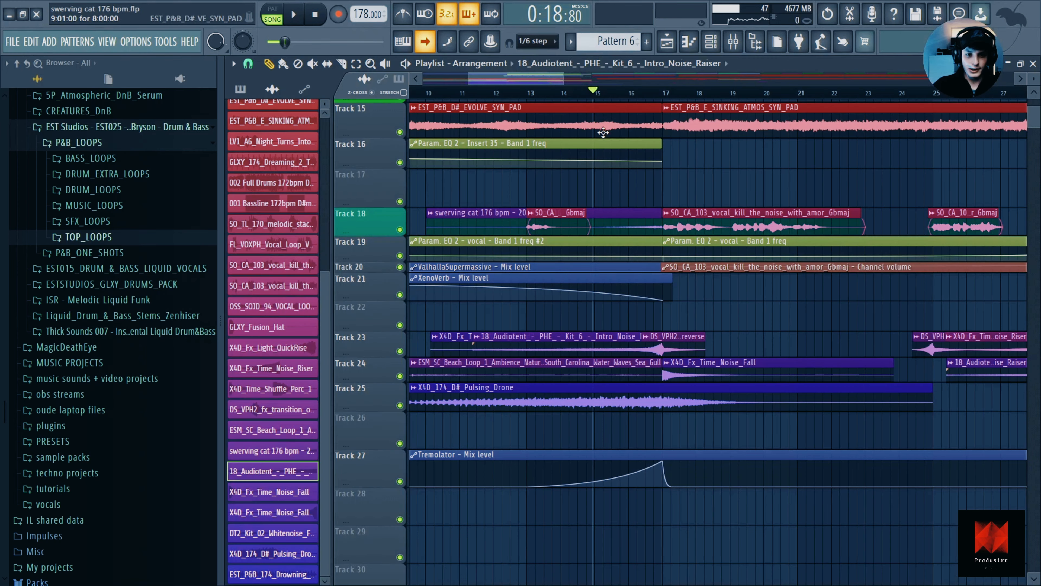
key(space)
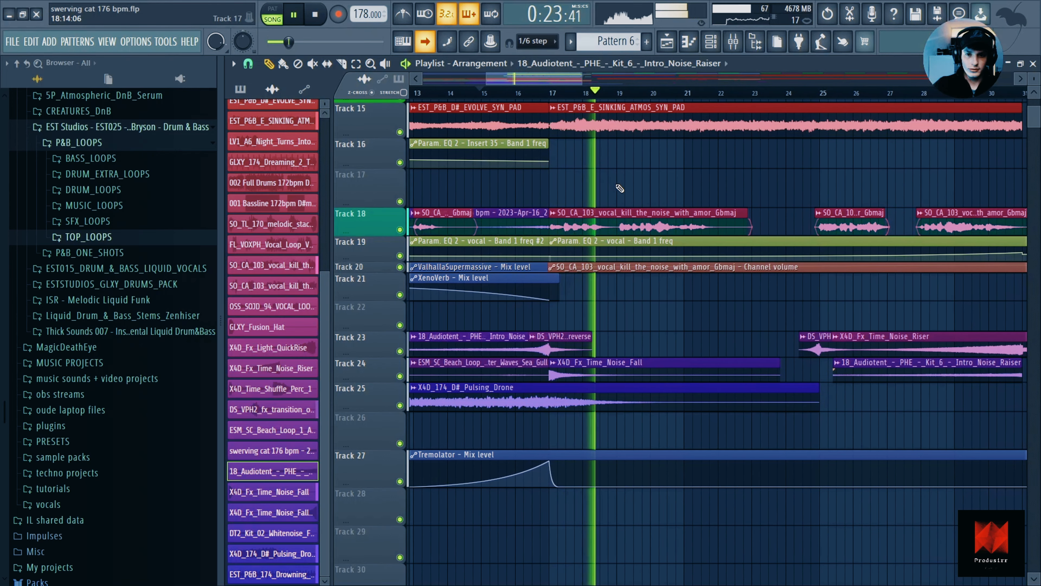
key(space)
Check the sample settings of the EST_P&B_174_Drowning_Top_Loop clip on Track 9 and close its window
scroll(678, 189, down, 5)
scroll(681, 201, up, 3)
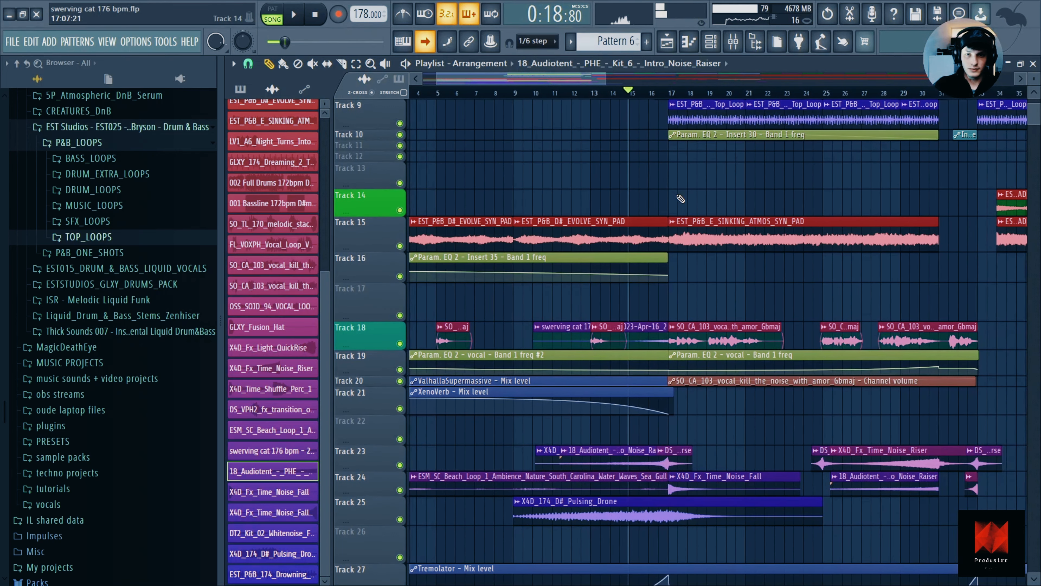
scroll(685, 199, up, 2)
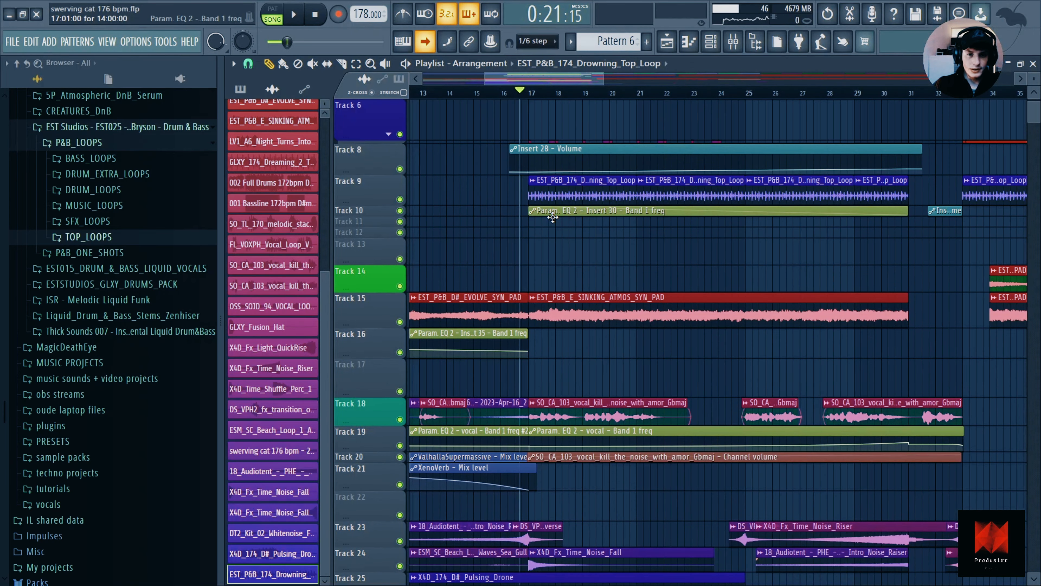
double_click(549, 196)
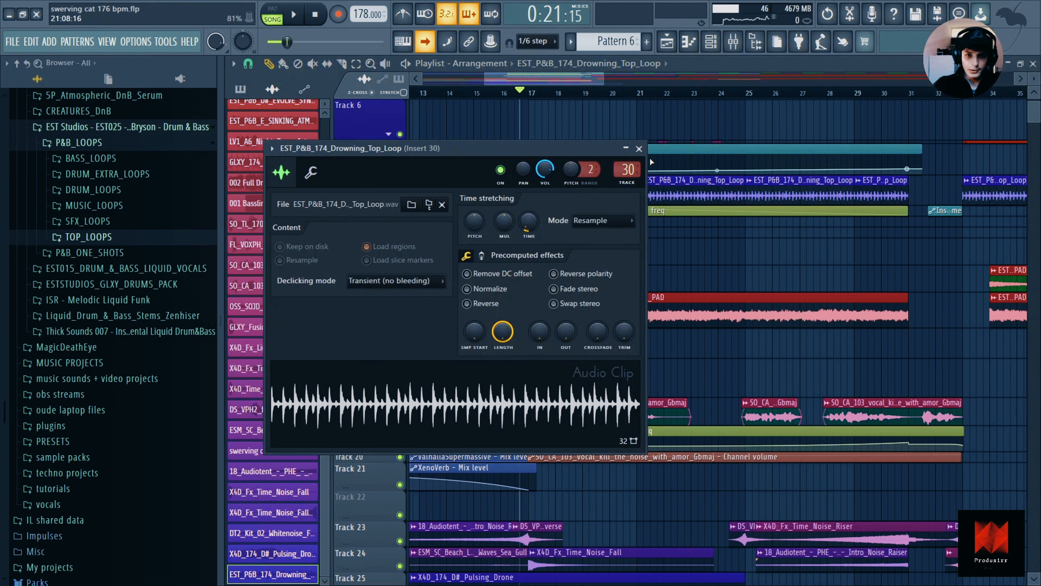
click(639, 149)
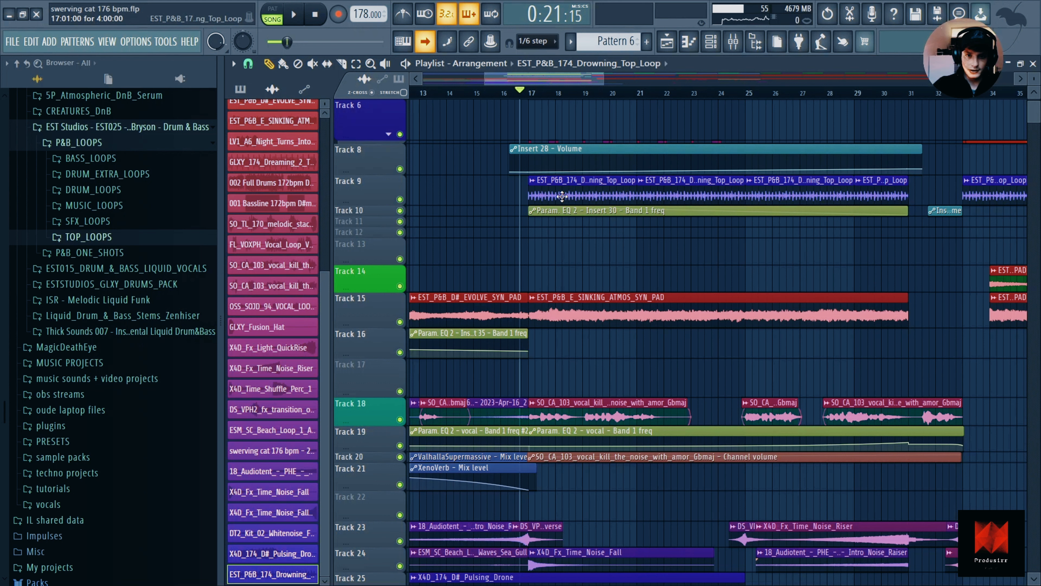
Enlarge Track 10 to expose its EQ automation, and play the section while viewing the Fruity parametric EQ 2 on insert 30
drag(412, 221, 427, 229)
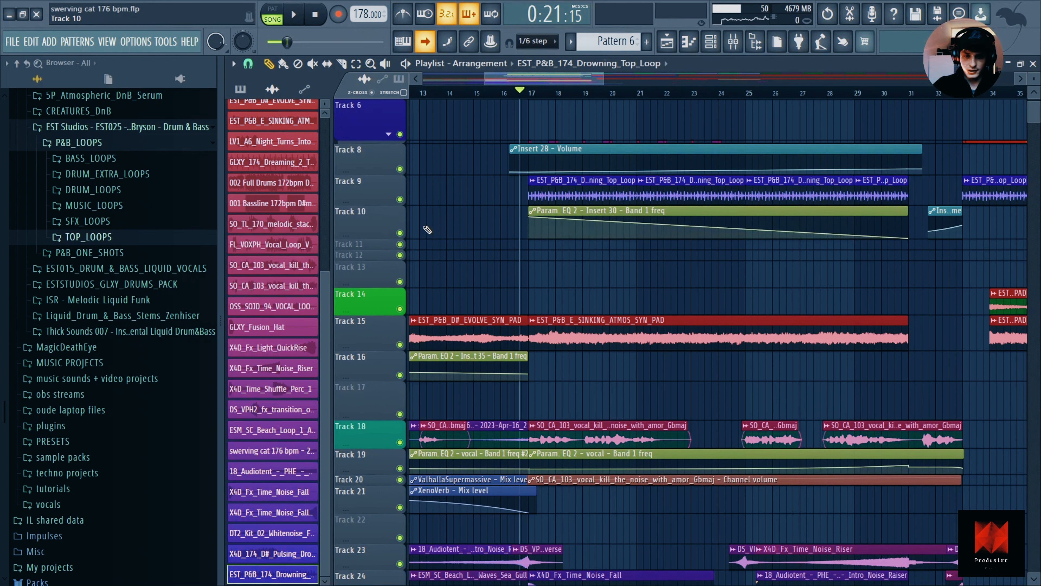
scroll(609, 222, right, 2)
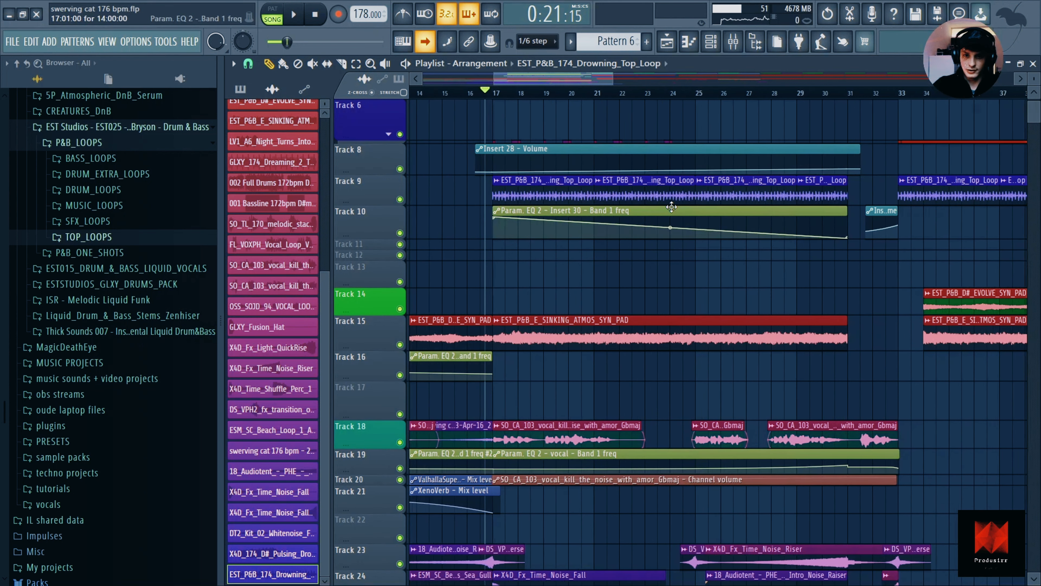
key(F9)
key(space)
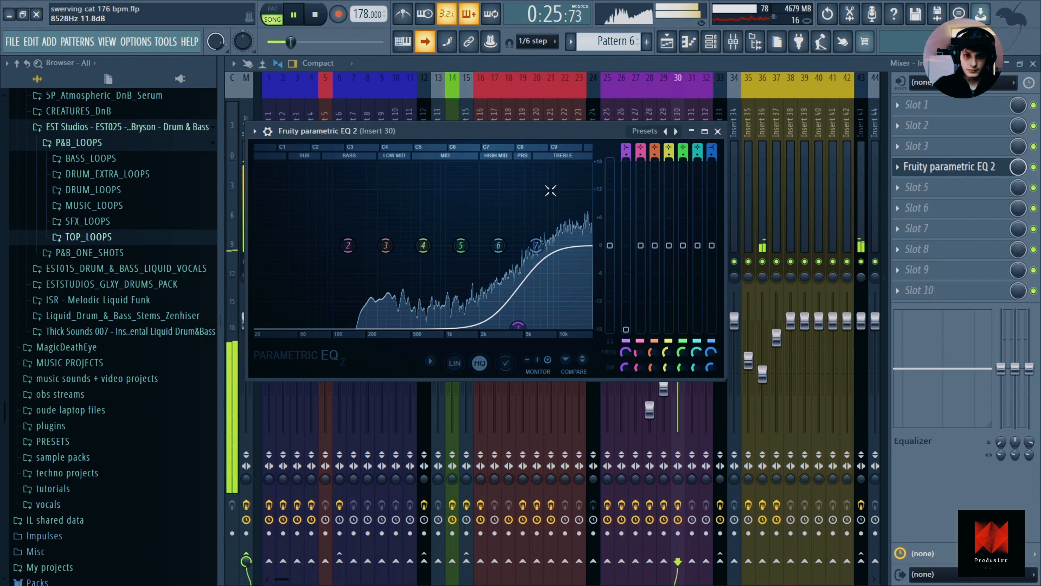
key(space)
key(F5)
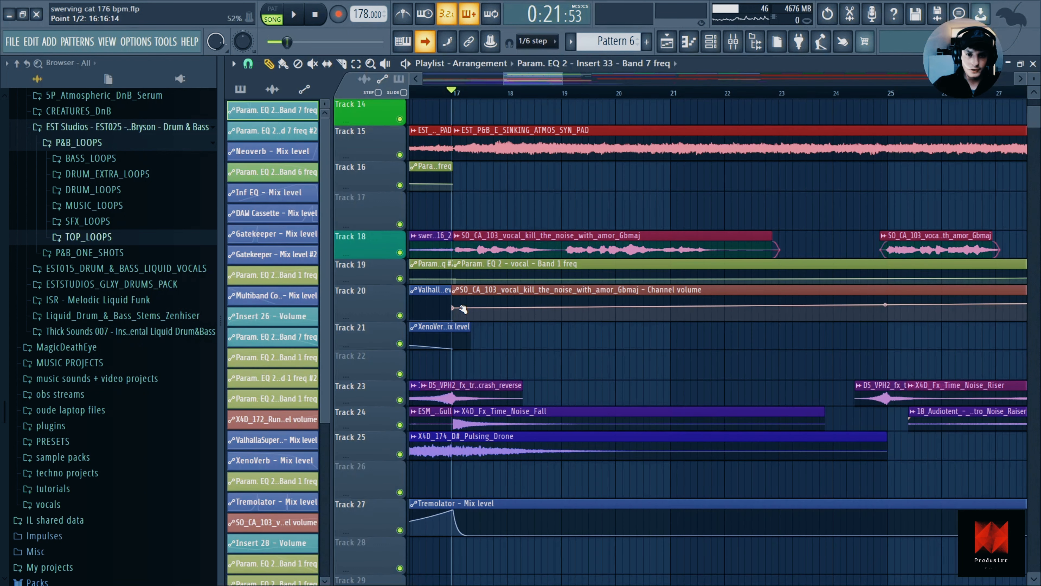
scroll(470, 302, down, 4)
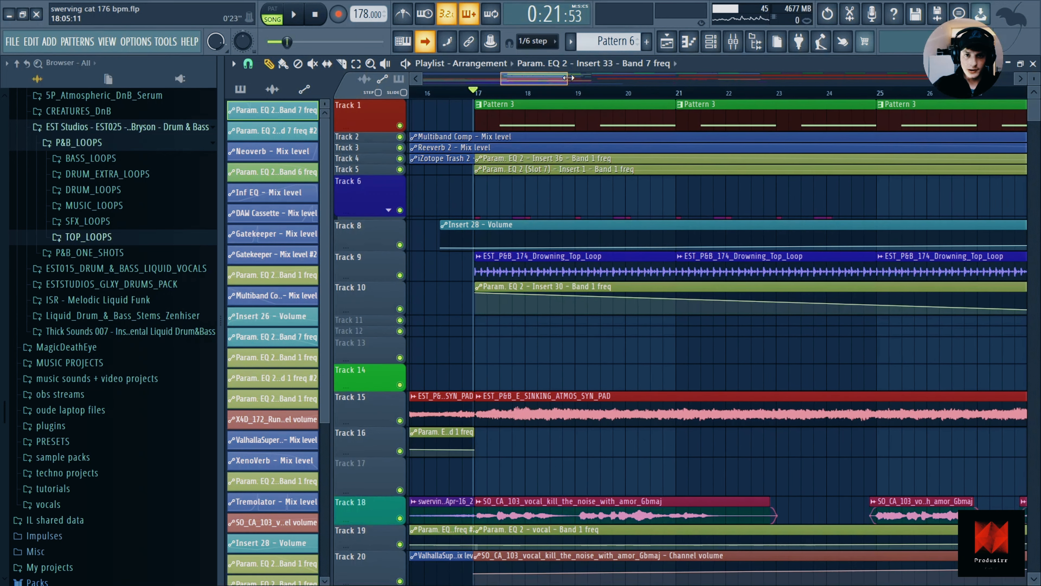
scroll(491, 100, down, 1)
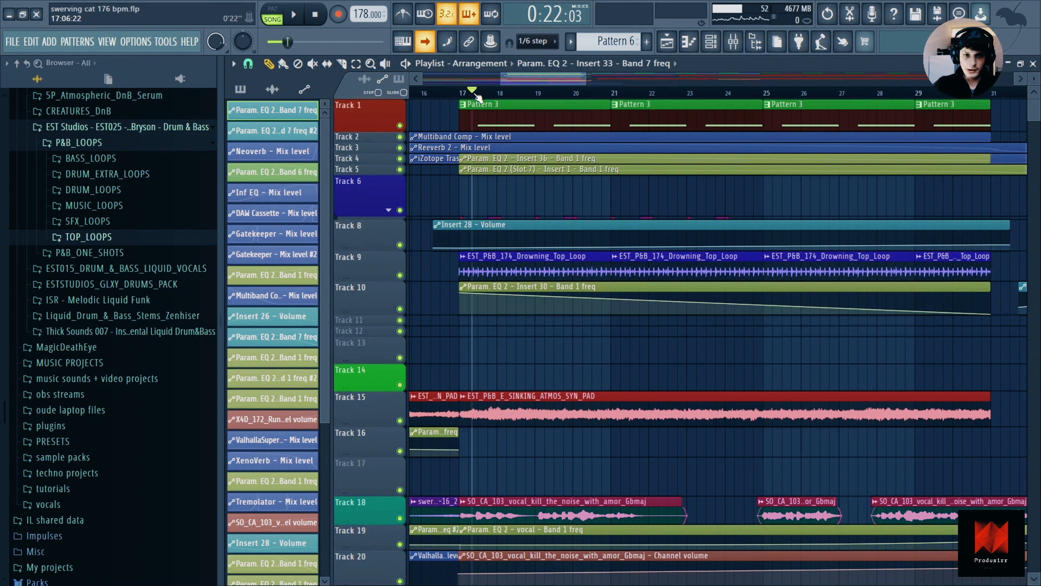
Play Pattern 3 while viewing its notes in the piano roll, and inspect the oscillators and effects of its Serum channel
double_click(487, 112)
key(space)
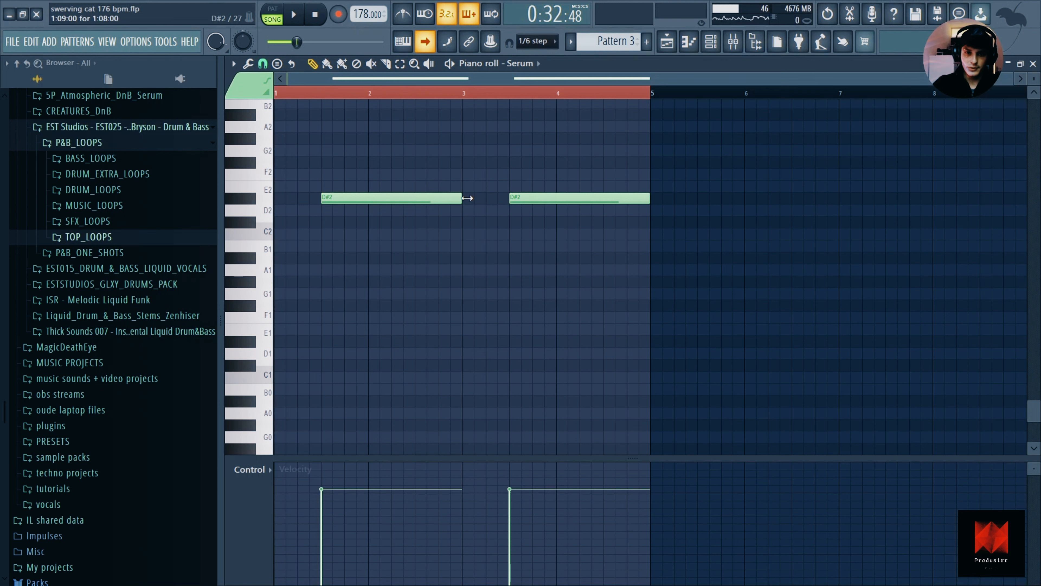
click(710, 41)
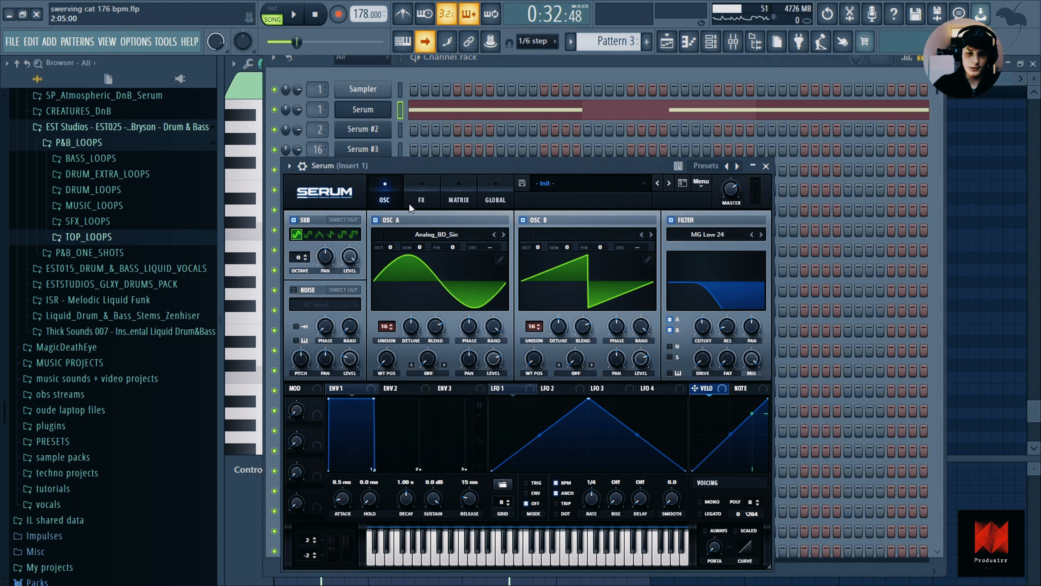
click(422, 204)
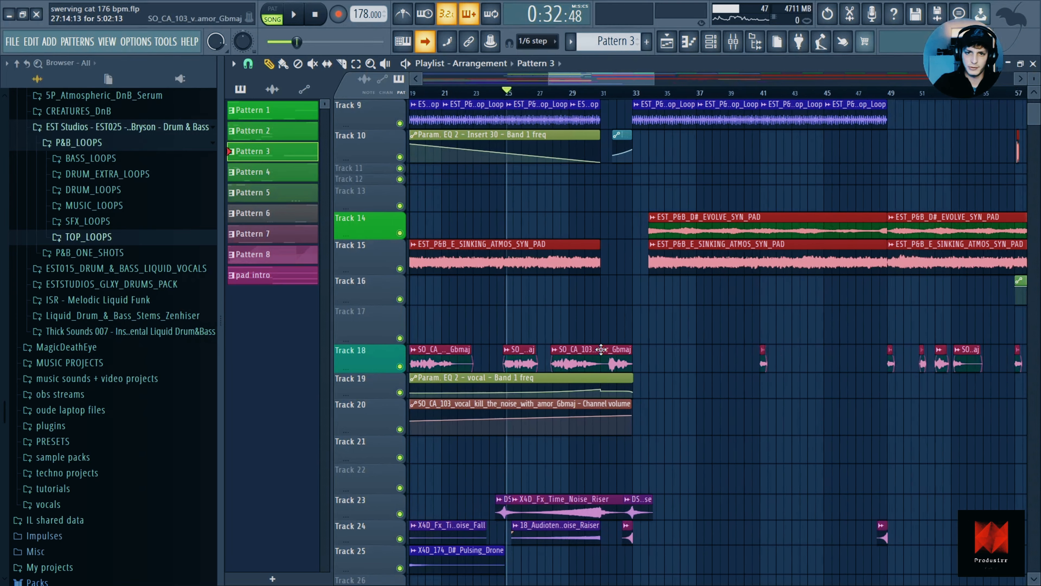
Play the build-up from bar 25 in the playlist to hear how it leads into the drop
key(space)
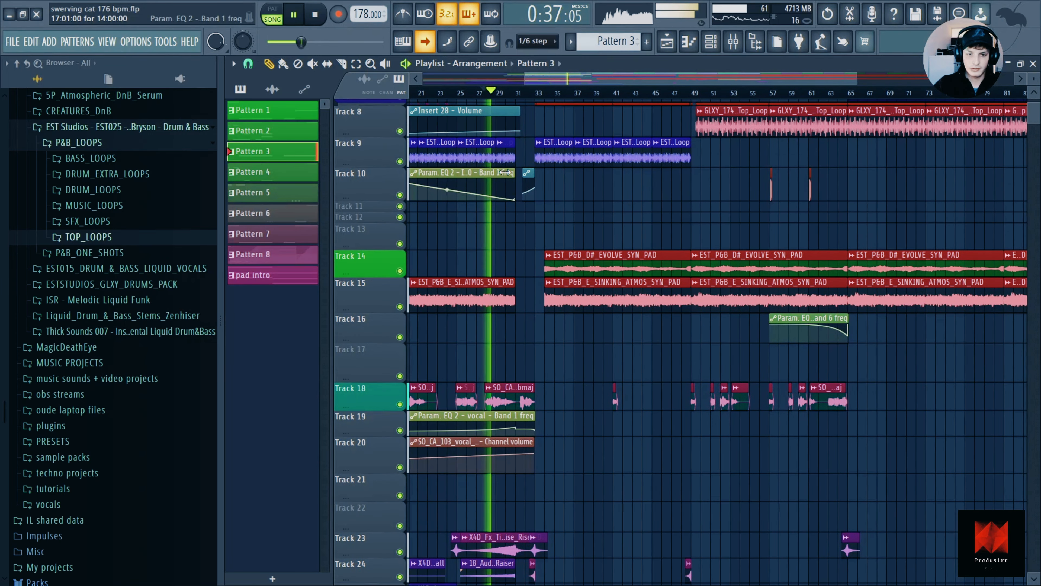
scroll(492, 210, up, 1)
scroll(491, 210, up, 1)
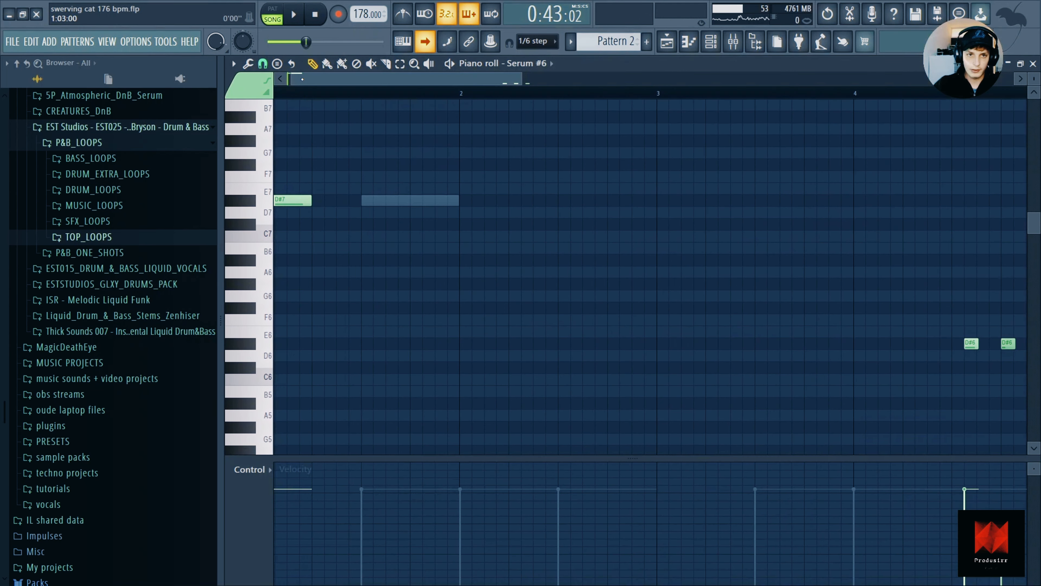
Play the Serum #6 notes of Pattern 2, inspect its oscillators and effects, and close the synth
drag(302, 79, 293, 79)
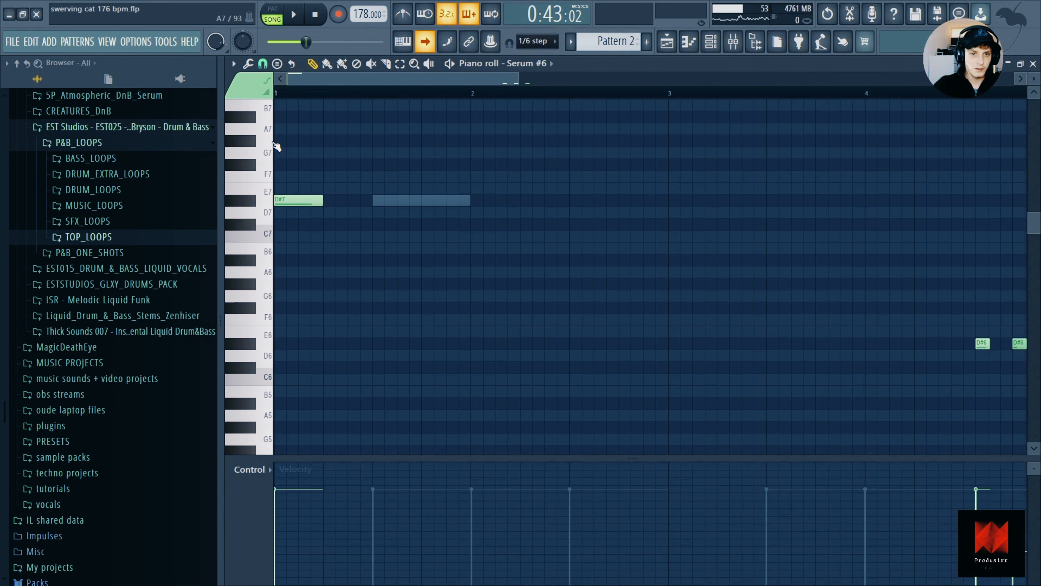
key(space)
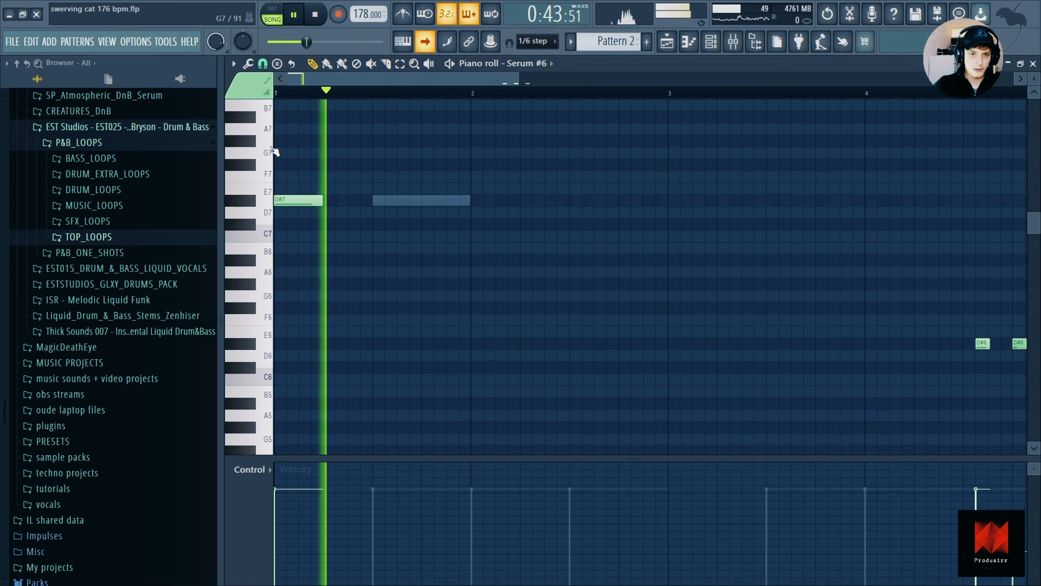
click(709, 48)
key(space)
click(355, 116)
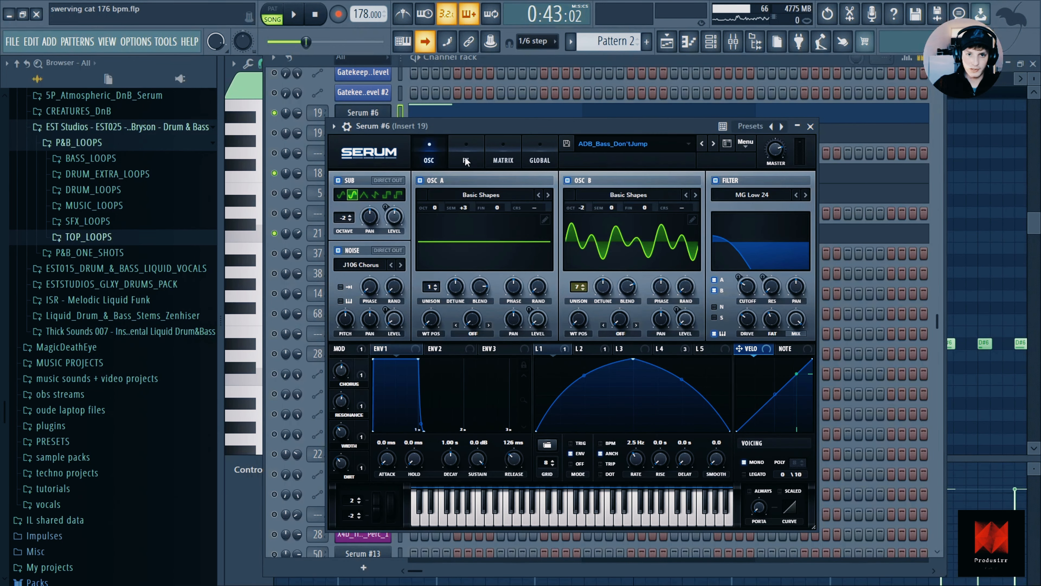
click(466, 161)
click(810, 127)
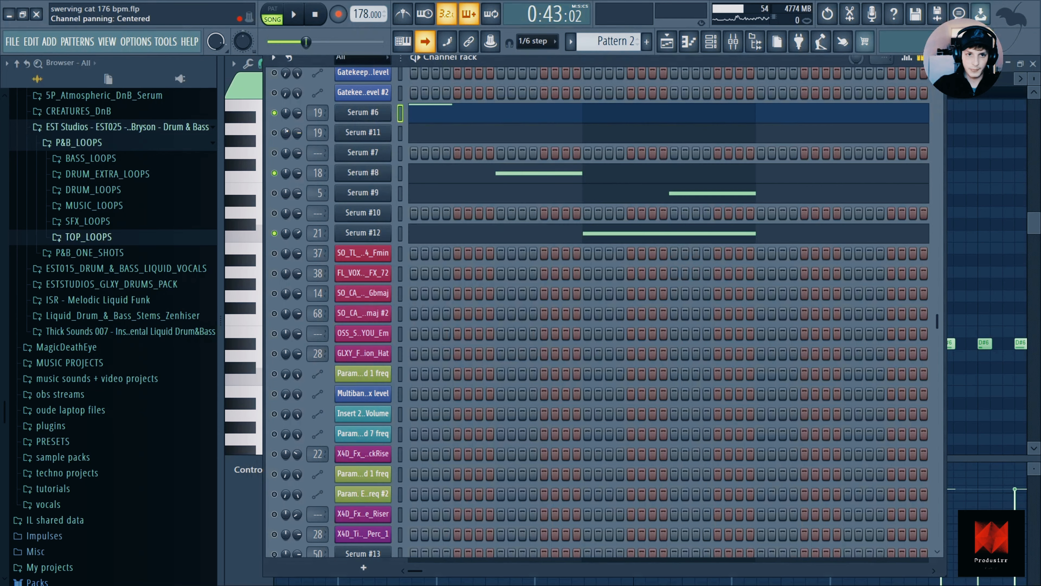
Inspect the Serum #8 synth settings, close its window, and examine its Pattern 2 note in the piano roll
click(363, 172)
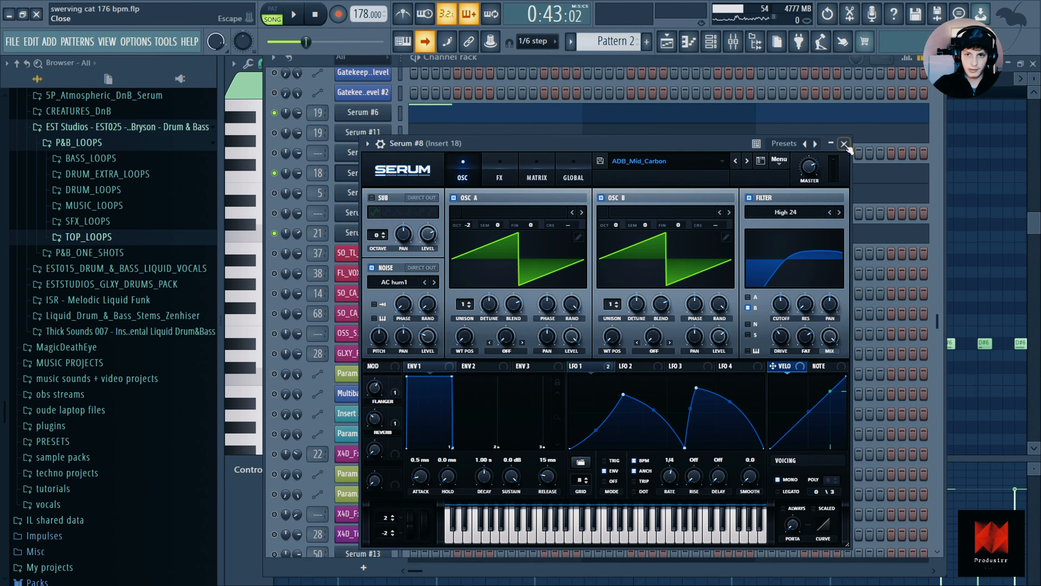
click(844, 143)
click(486, 171)
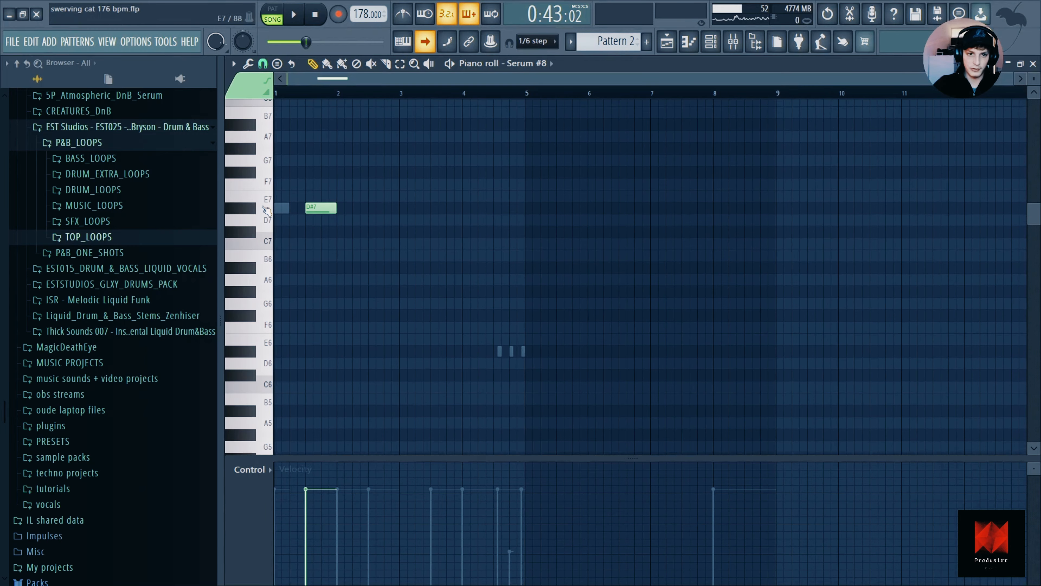
scroll(267, 211, up, 3)
scroll(276, 265, up, 5)
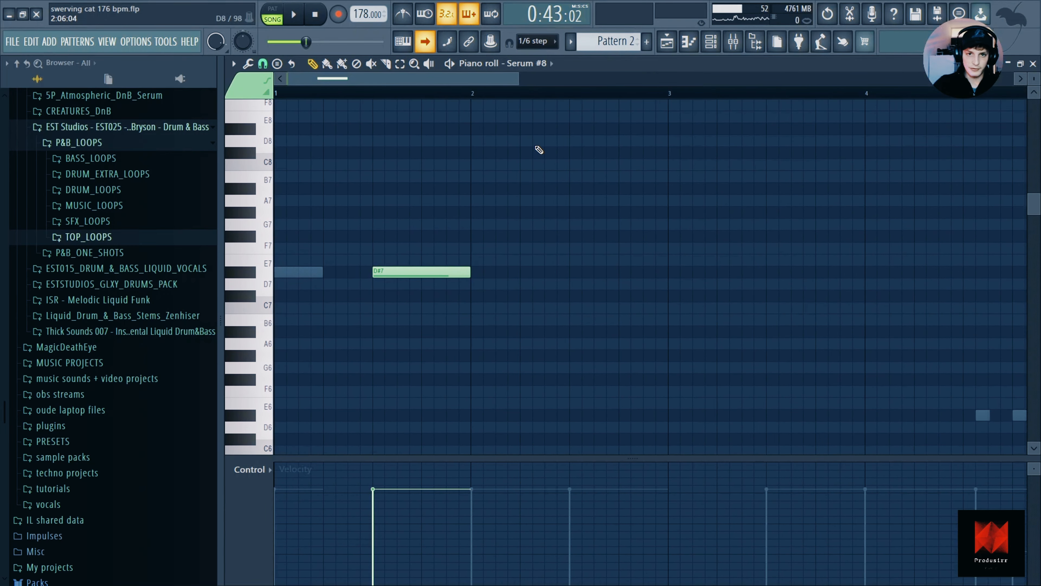
scroll(542, 195, down, 3)
scroll(542, 195, down, 3)
Inspect the oscillators and effects of Serum #12 in Pattern 2, and close its window
click(710, 41)
click(575, 232)
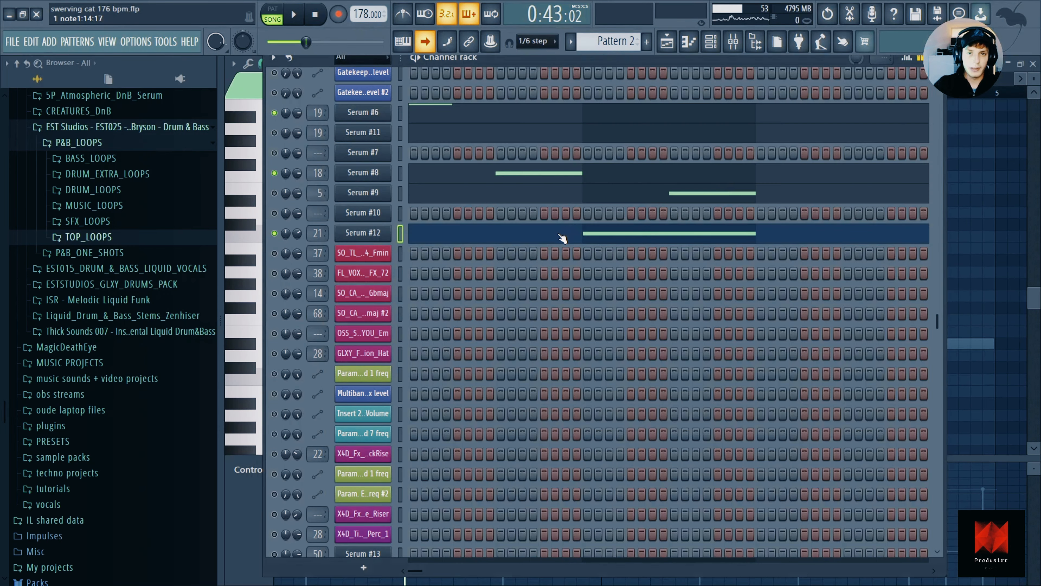
click(362, 232)
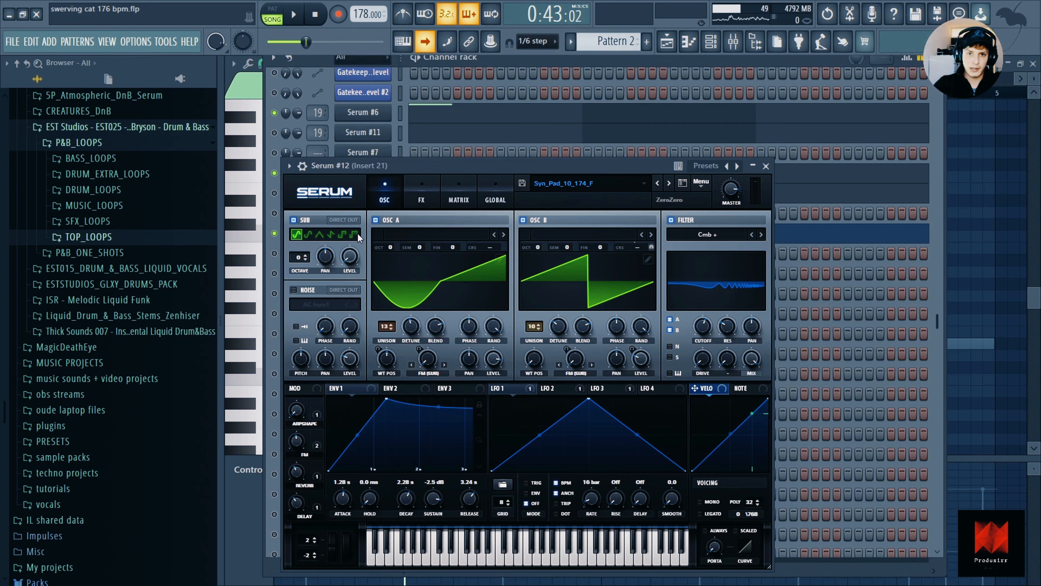
click(423, 190)
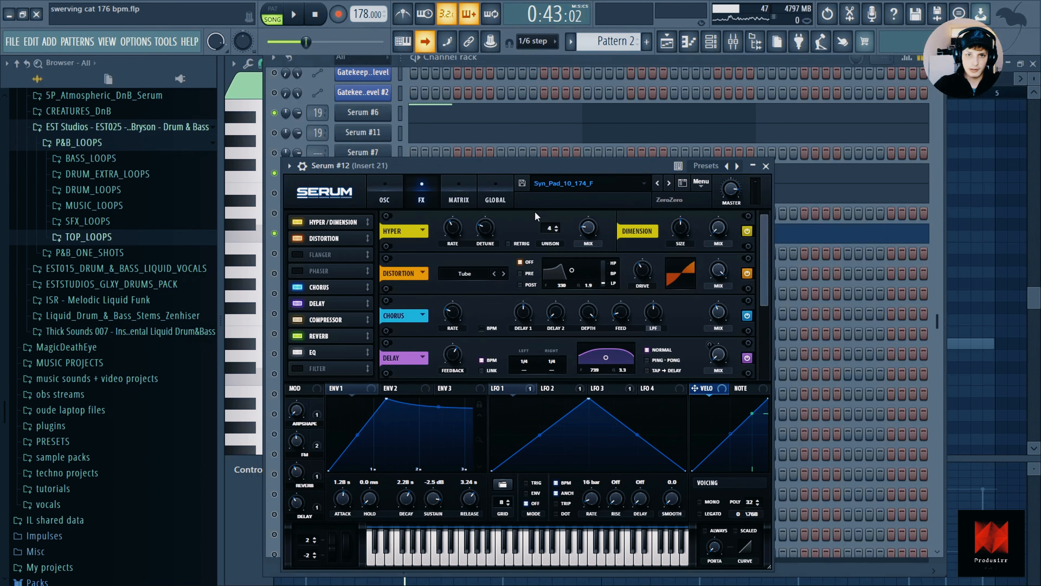
click(766, 166)
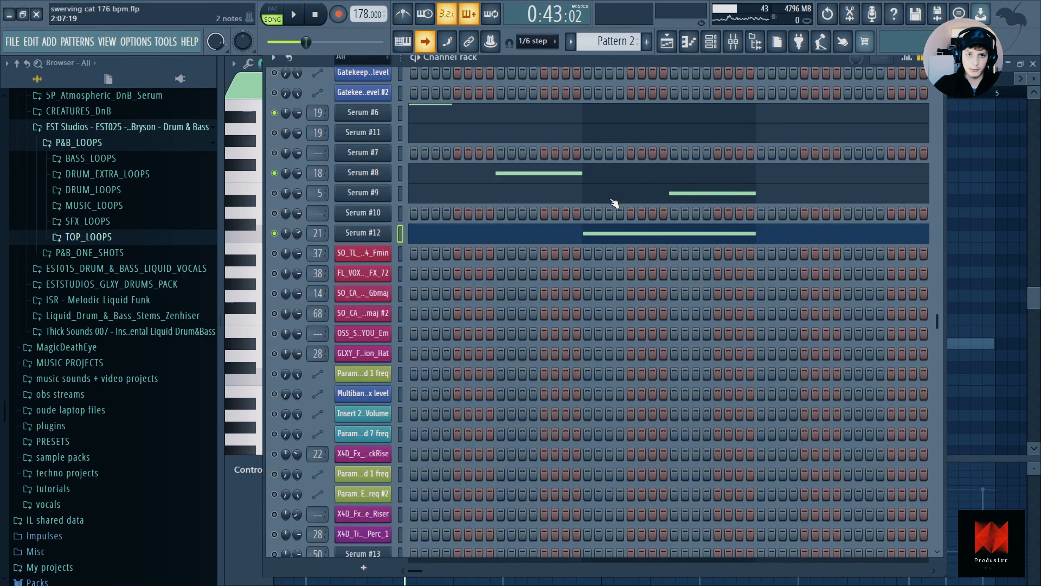
Play the drop with the Serum #12 notes in view, and replay it from bar 33 in the playlist
click(430, 237)
key(space)
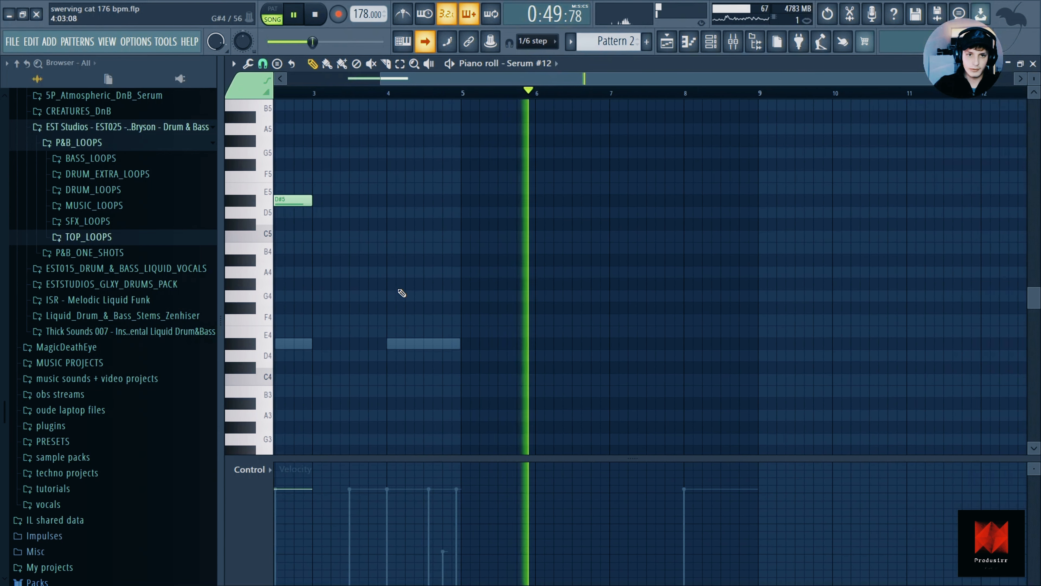
key(space)
key(F5)
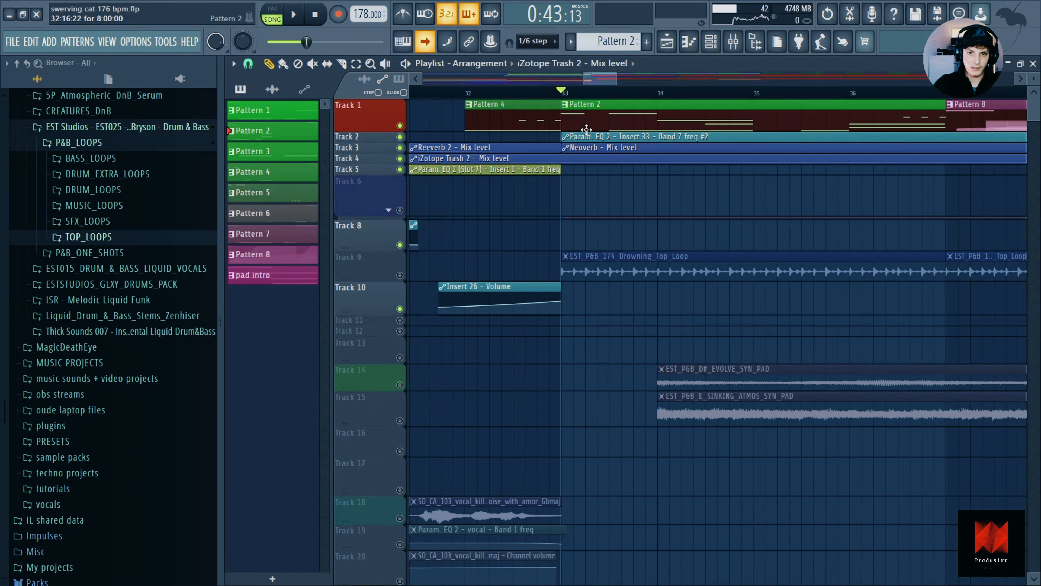
key(space)
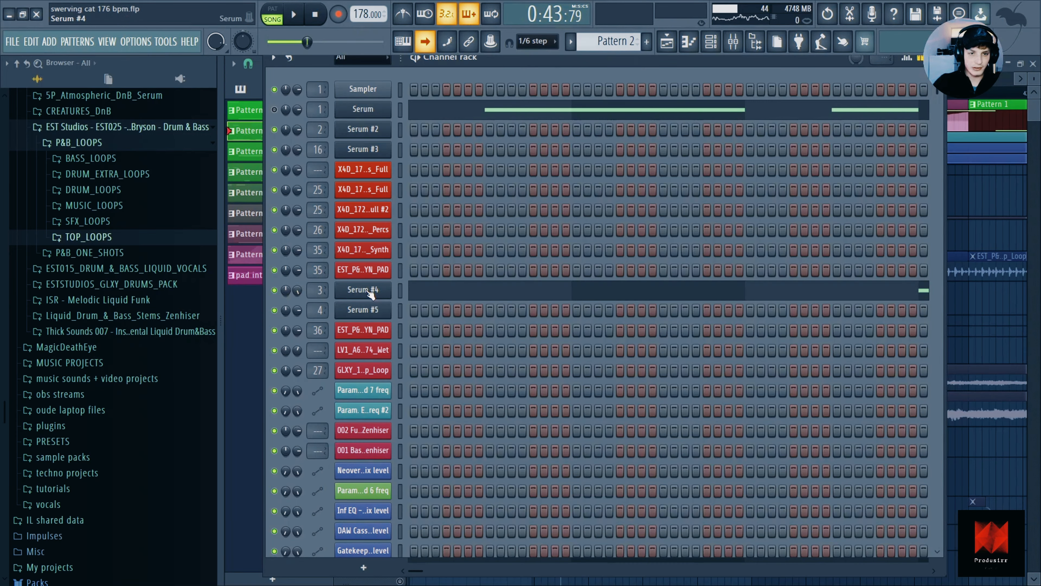
Inspect the effects and oscillators of Serum #4, close its window, and play Pattern 2 with the channel rack in view
click(392, 283)
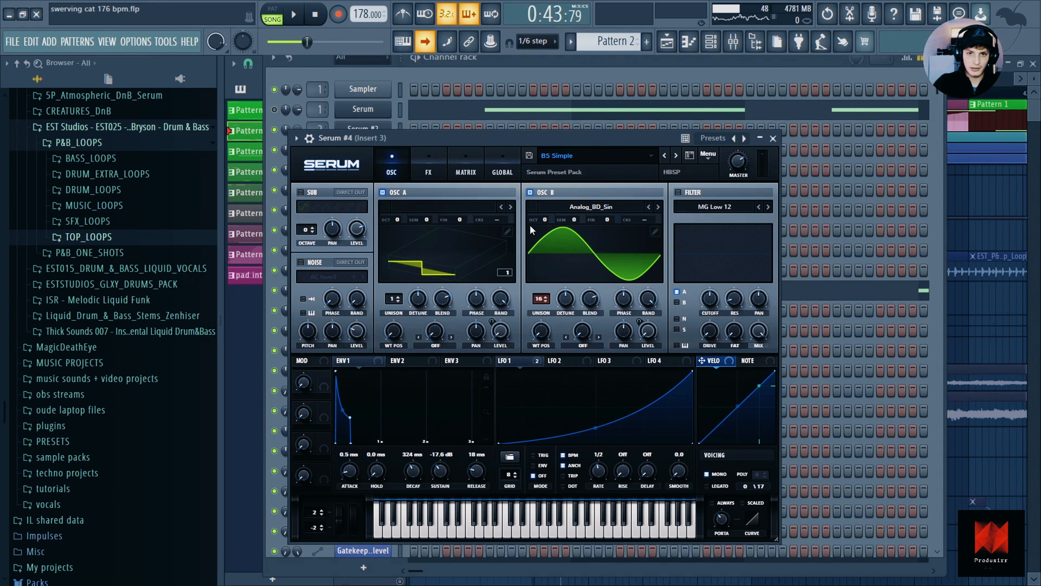
click(427, 172)
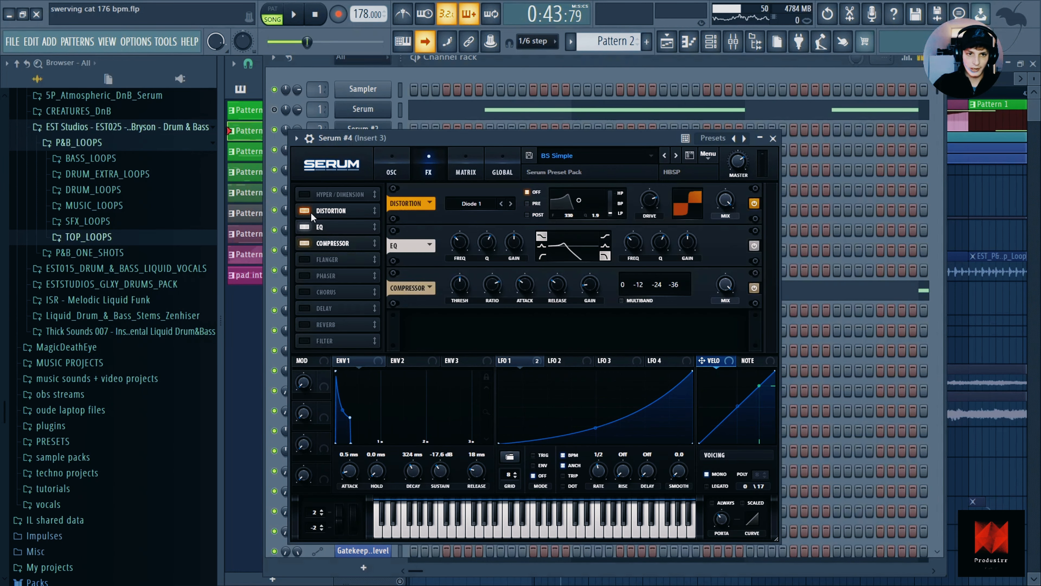
click(392, 165)
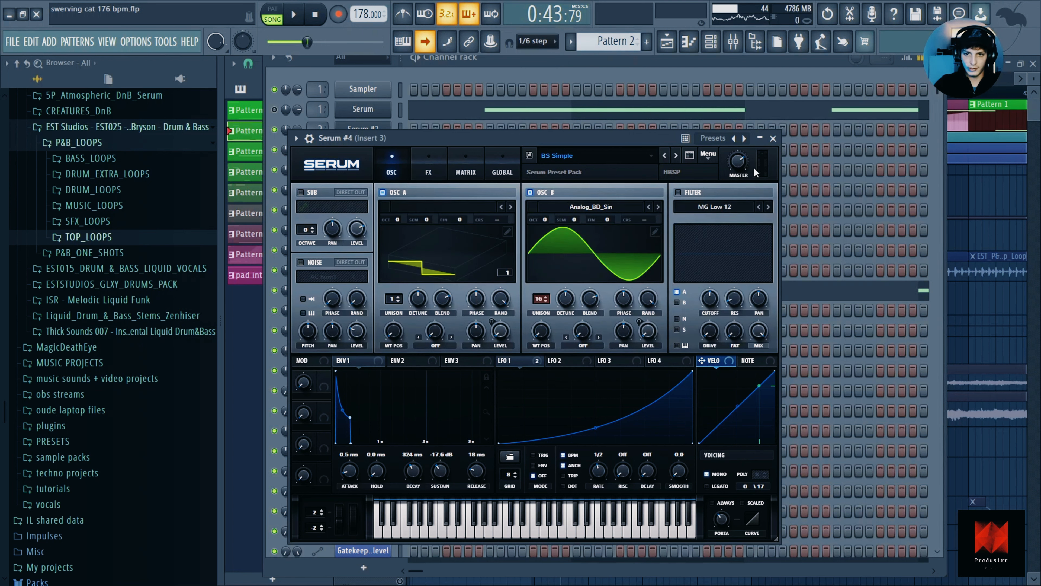
click(773, 138)
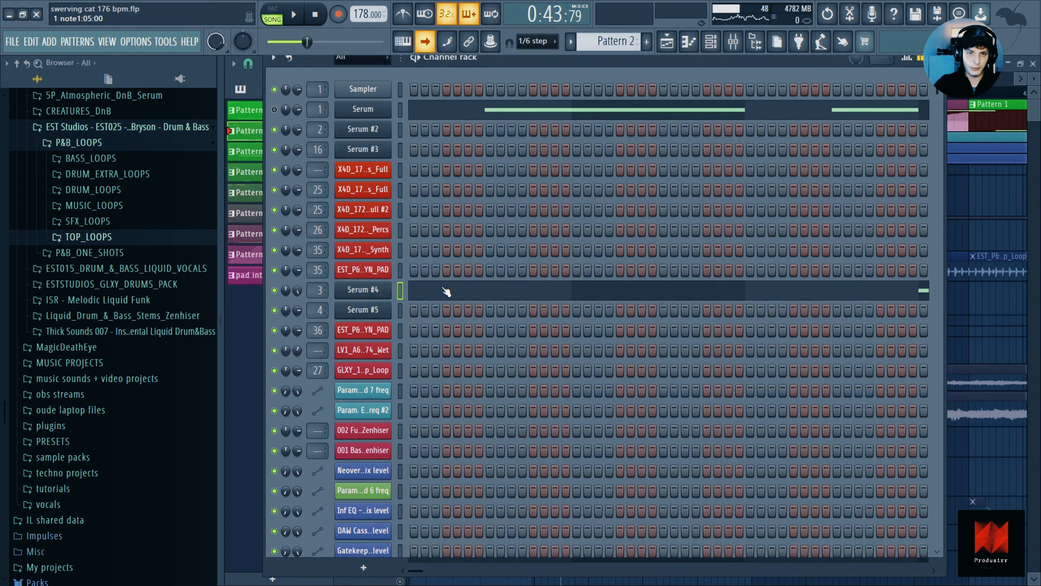
key(space)
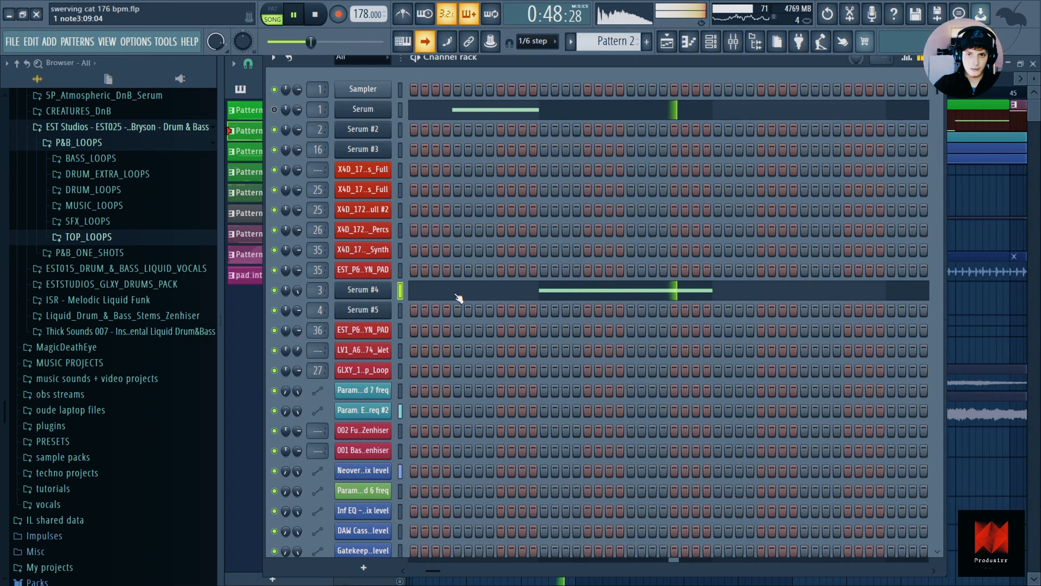
key(space)
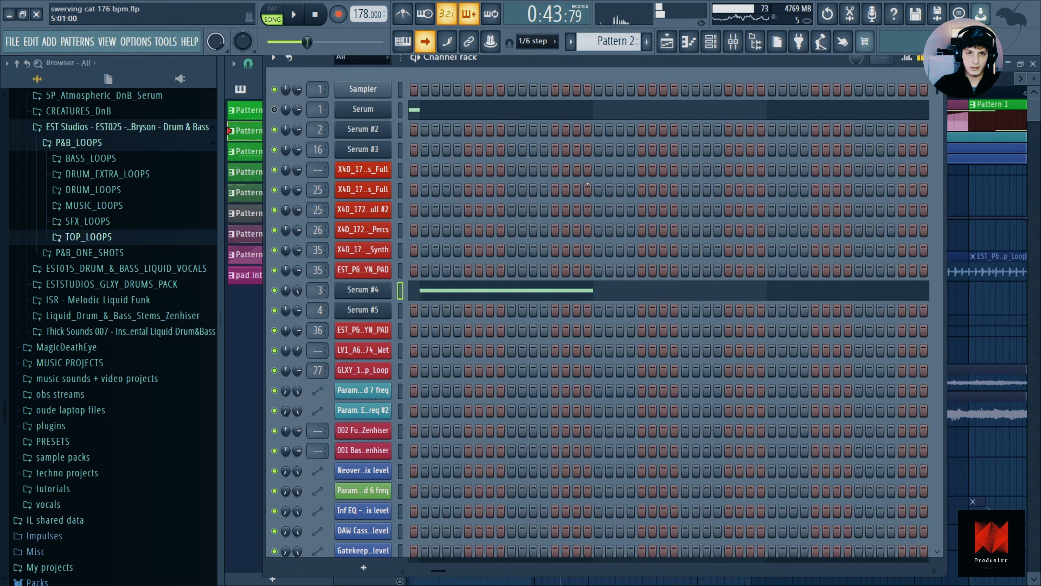
Inspect the oscillators, filter and effects of the Serum channel on insert 1, and close its window
click(363, 109)
drag(422, 172, 429, 146)
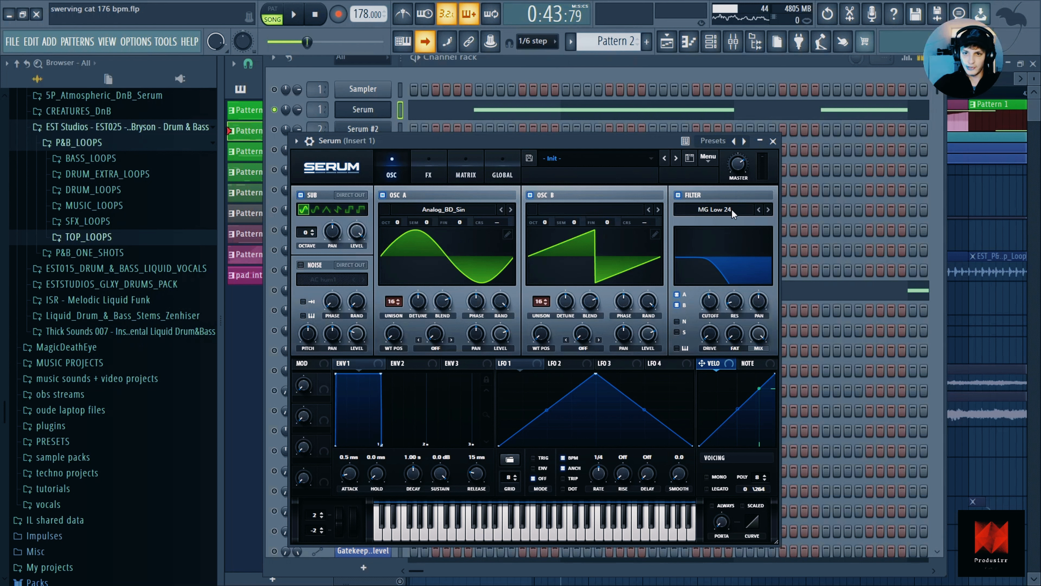
click(432, 173)
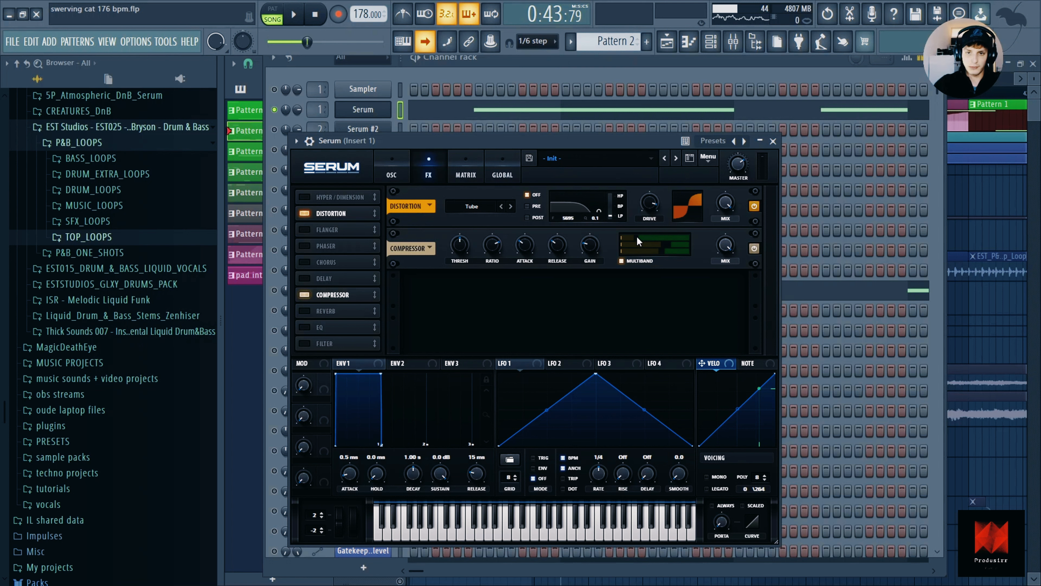
click(773, 141)
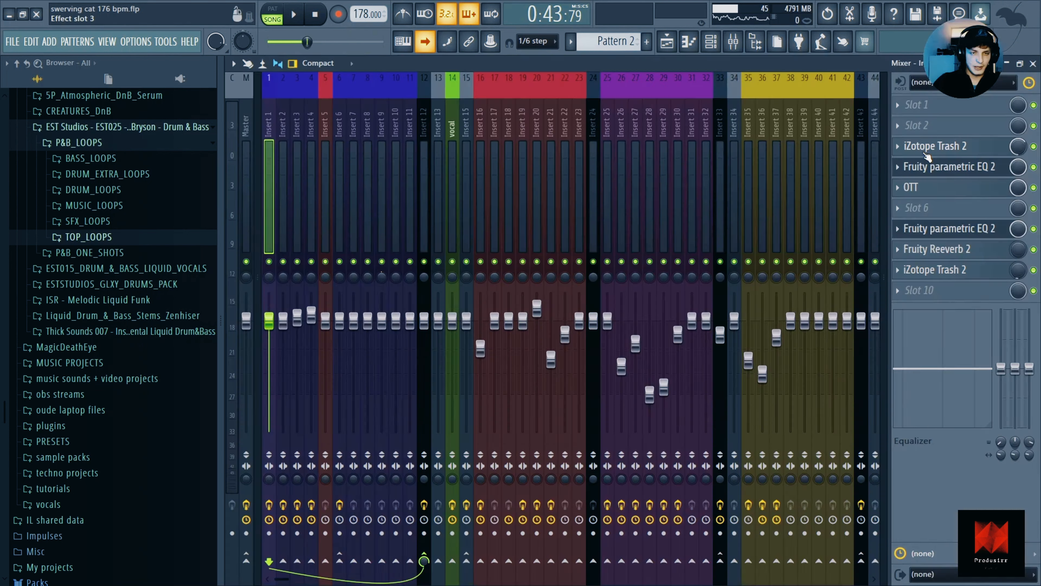
Inspect the drive settings of the first iZotope Trash 2 on insert 1, dismissing its Preset Manager, and close the effect
click(934, 147)
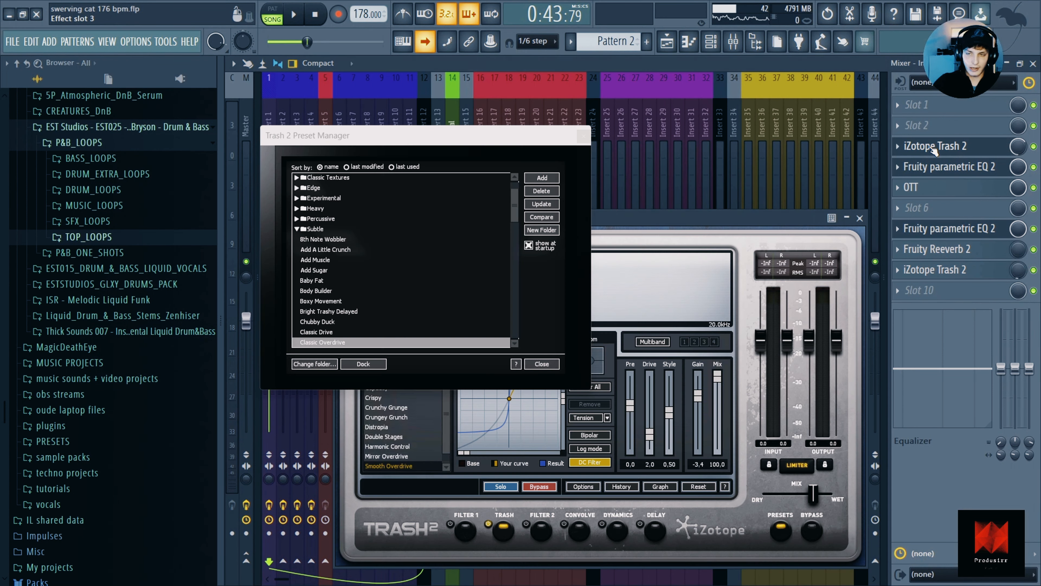
click(541, 364)
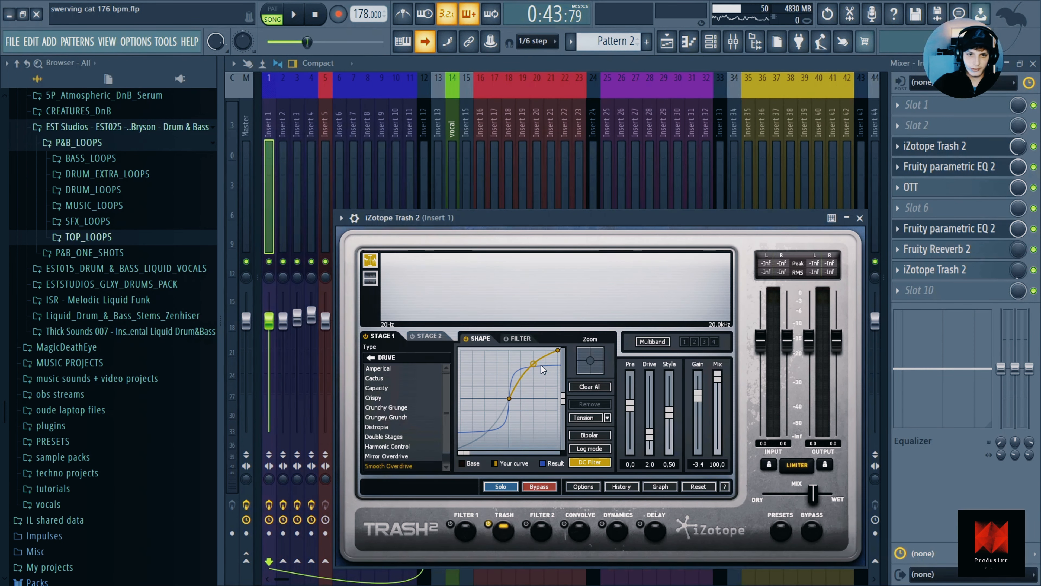
drag(505, 217, 478, 161)
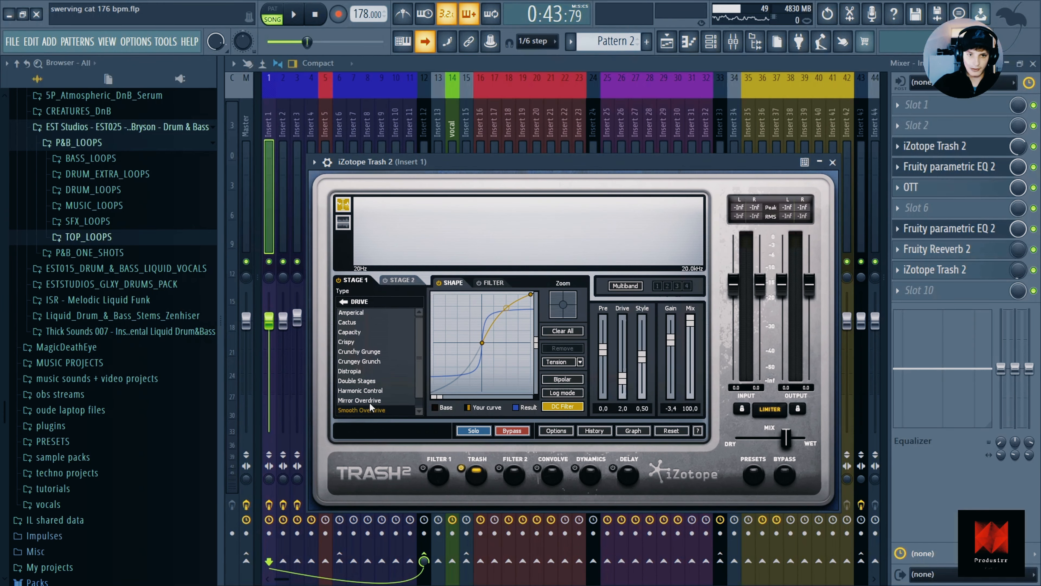
click(832, 161)
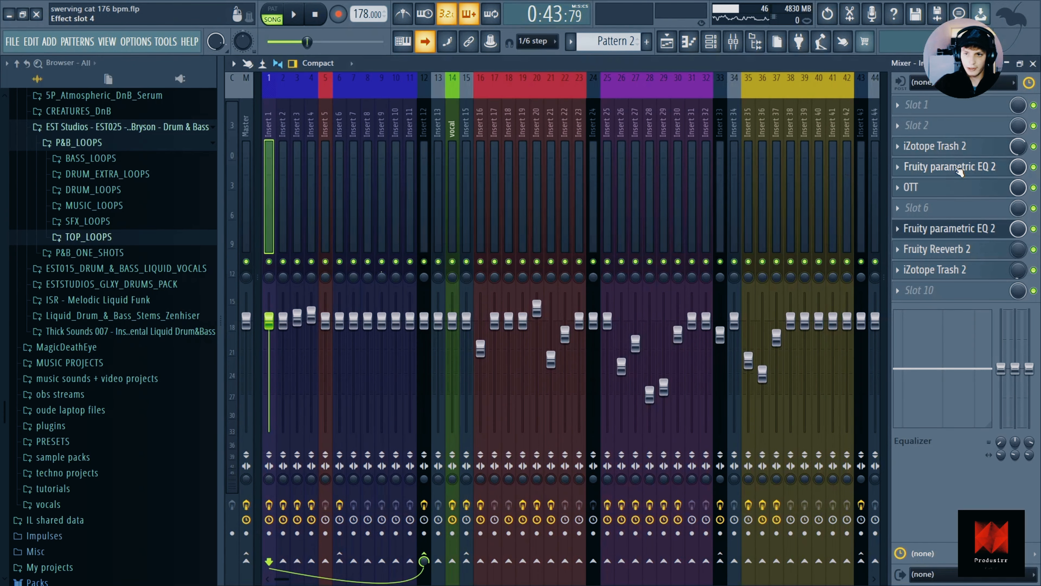
Check the low-pass curve of the slot 4 Fruity parametric EQ 2 and the OTT effect on insert 1, closing both
click(947, 166)
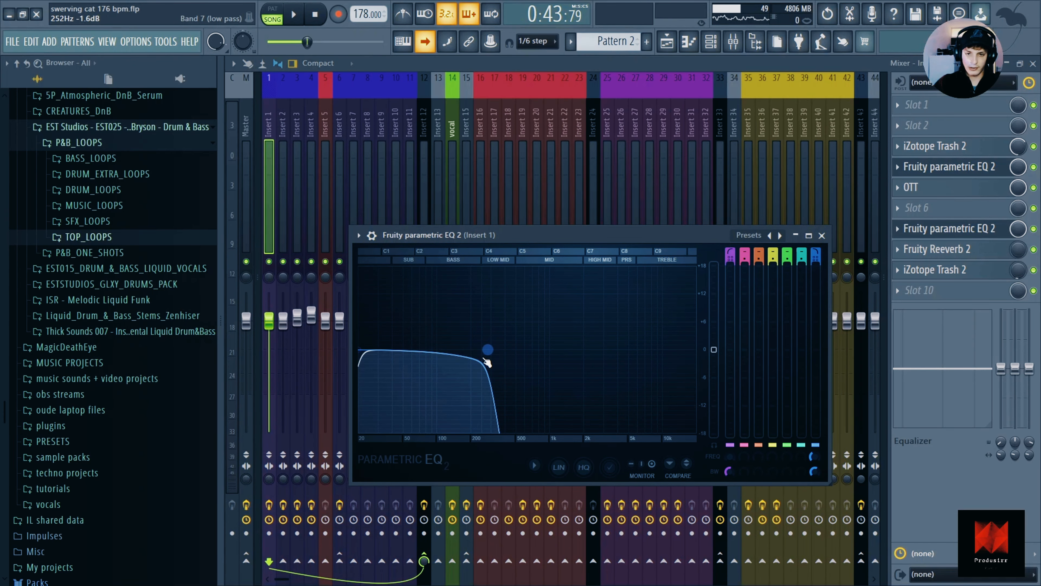
click(822, 235)
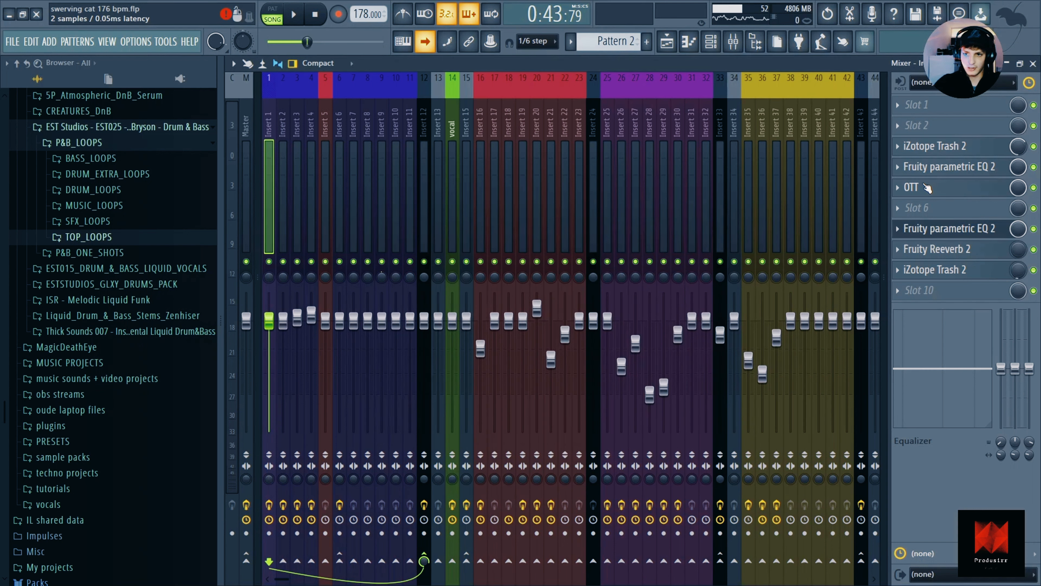
click(928, 187)
click(524, 126)
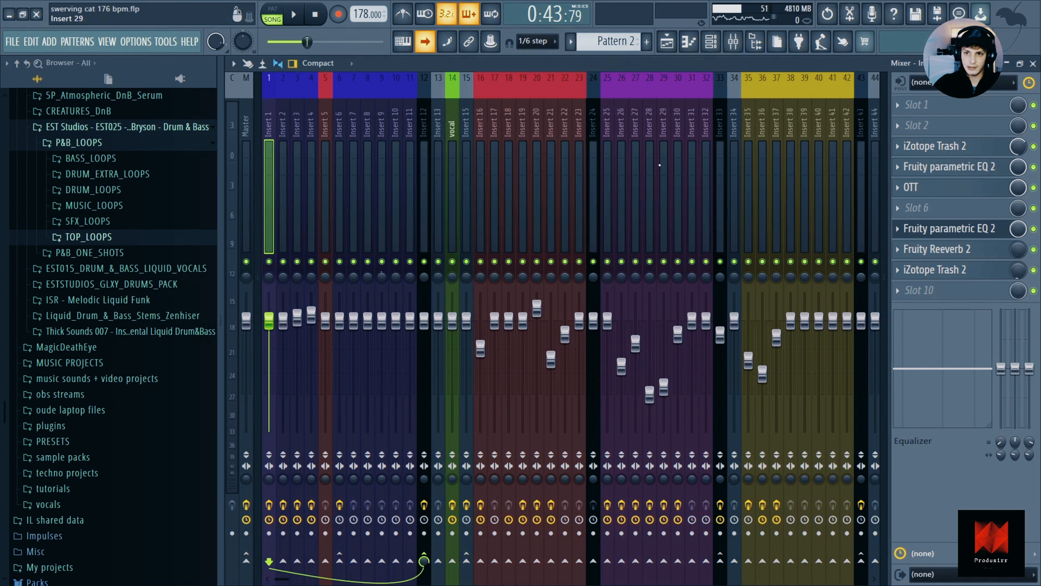
Check the slot 7 Fruity parametric EQ 2 on insert 1, close it, and play the drop from bar 33 in the playlist
click(947, 228)
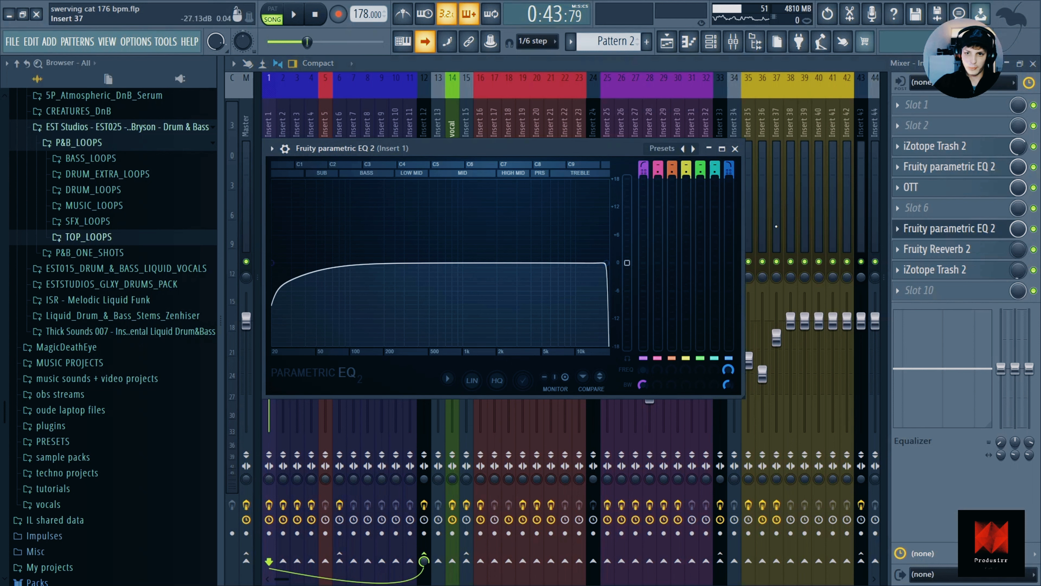
click(734, 149)
key(F5)
key(space)
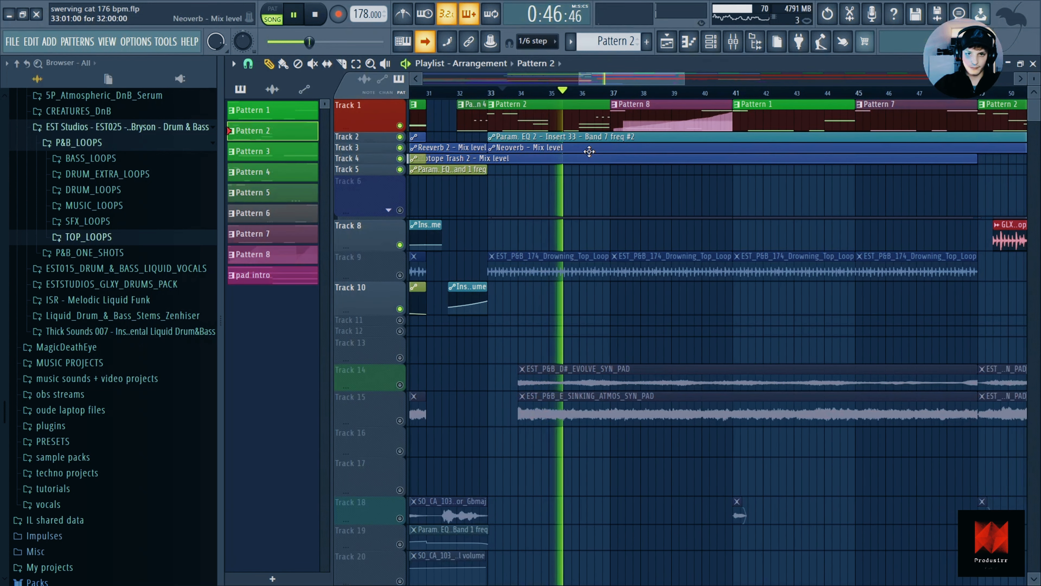
key(space)
Open the VU Compressor on mixer insert 12 to examine its settings
key(F9)
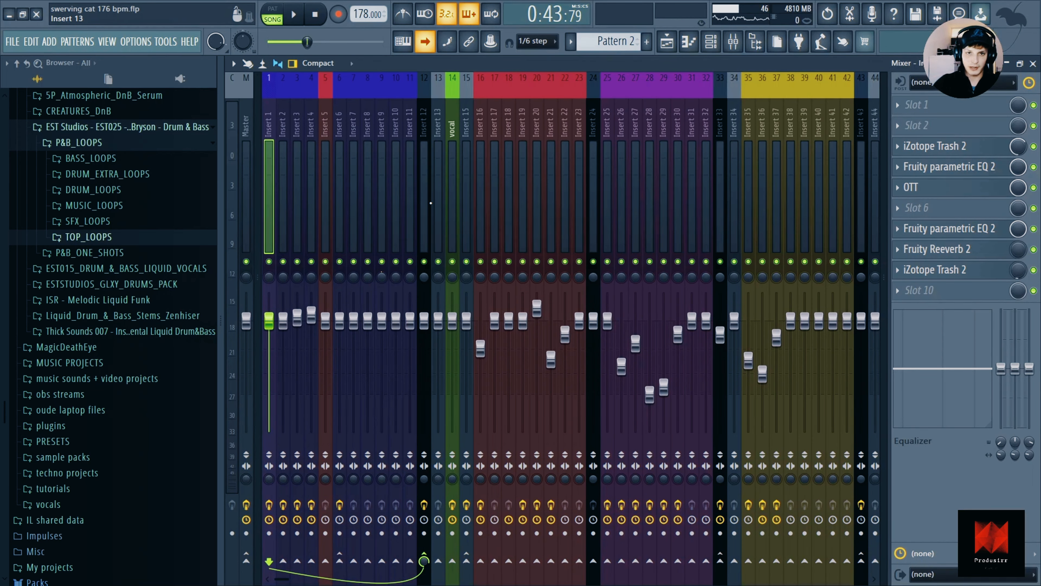
click(428, 198)
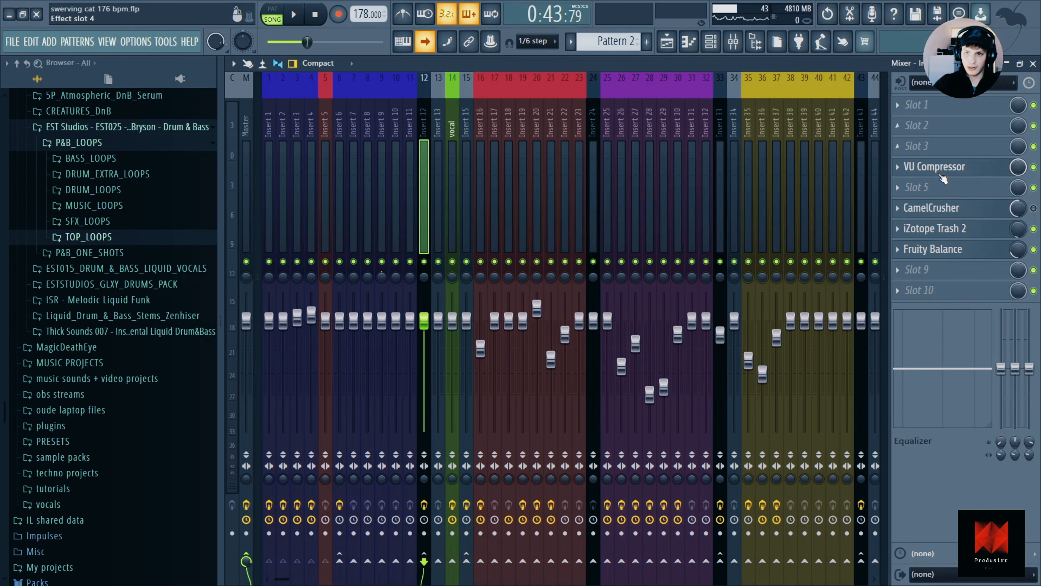
click(935, 167)
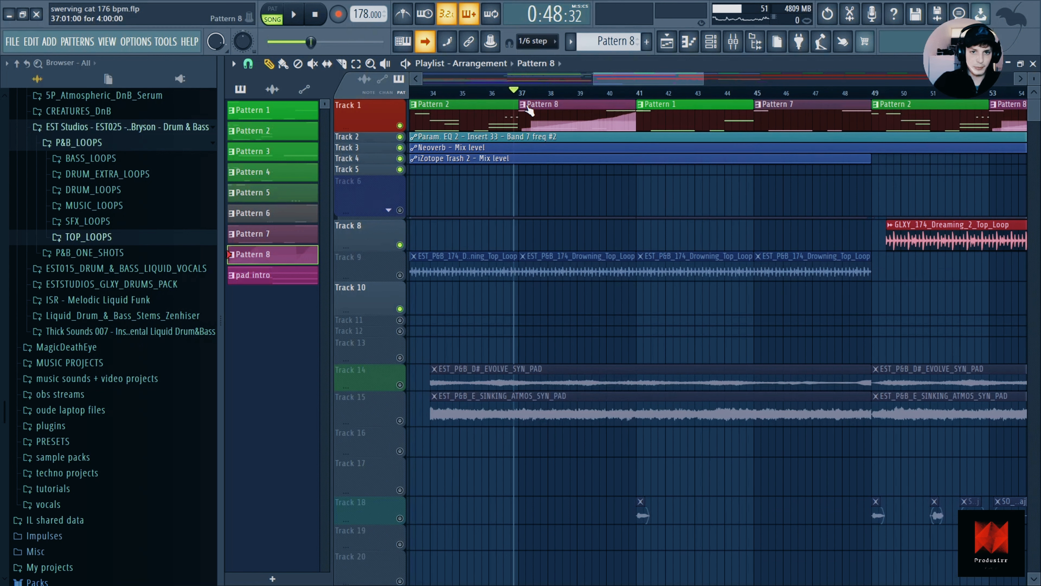
Inspect the oscillators of Serum #2 and the Fruity Delay 3 settings on insert 6, closing the delay
click(711, 41)
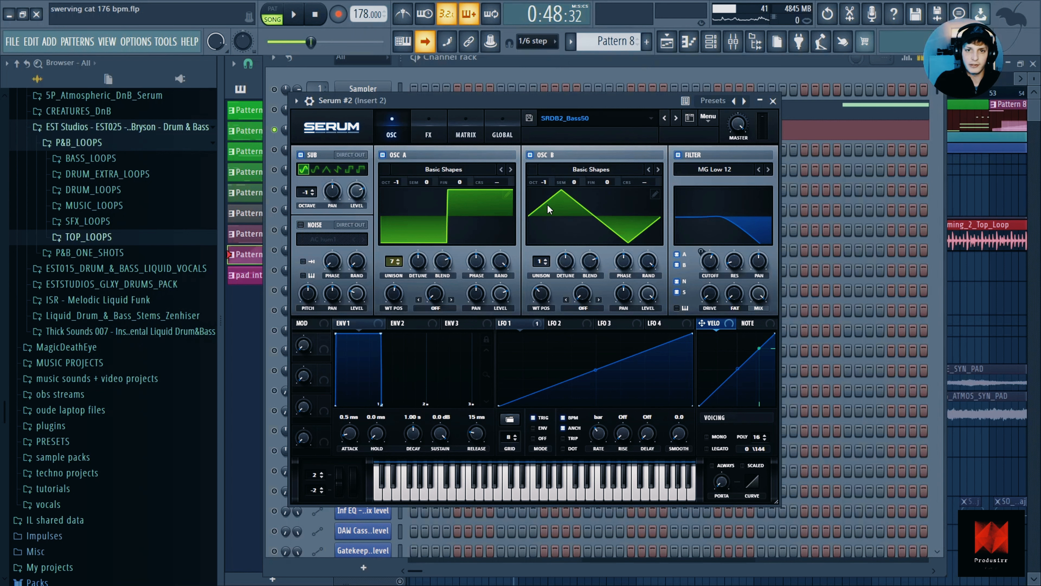
key(F9)
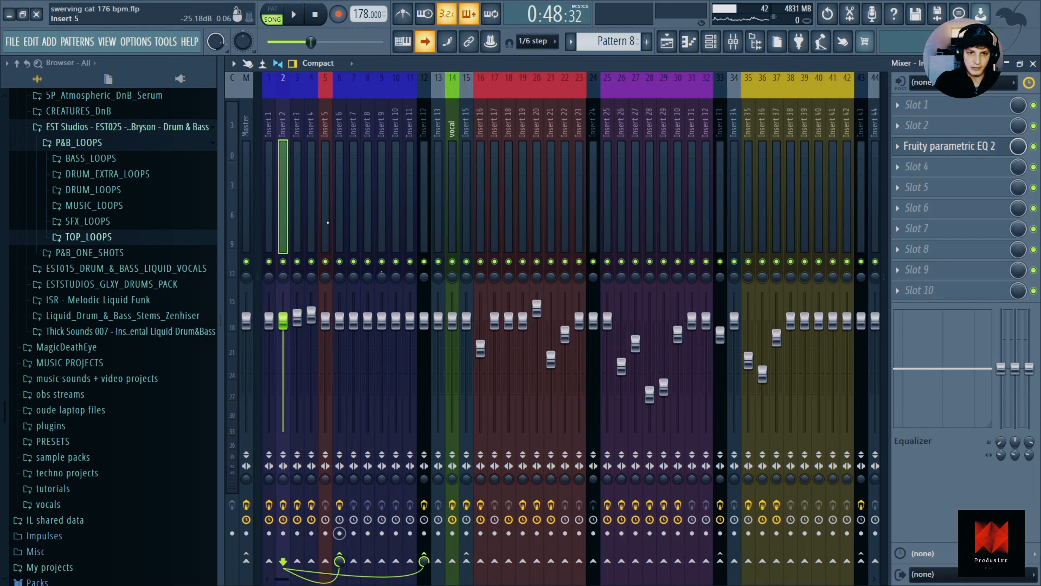
click(338, 212)
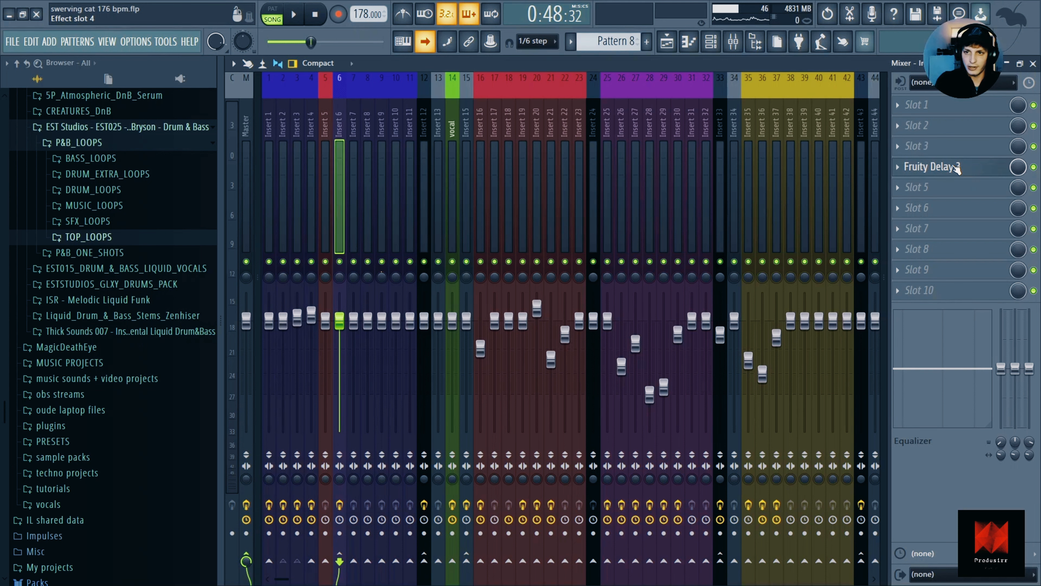
click(955, 166)
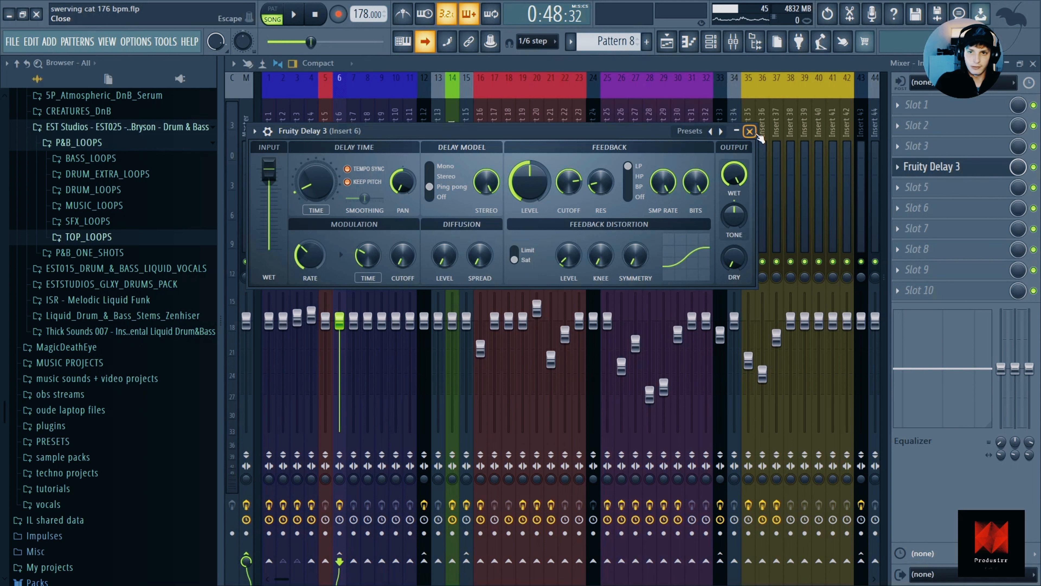
click(749, 132)
click(945, 168)
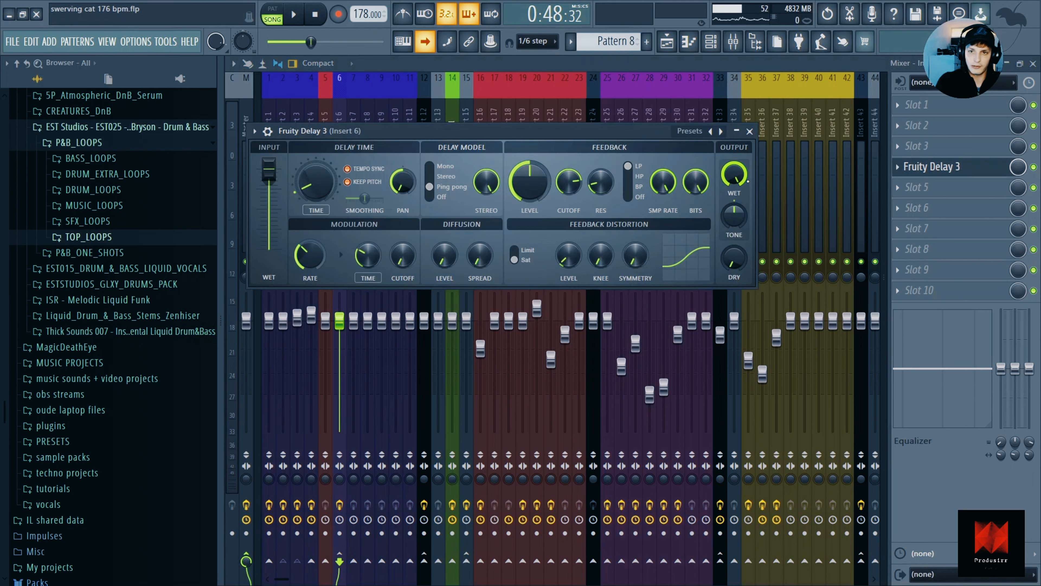
click(749, 131)
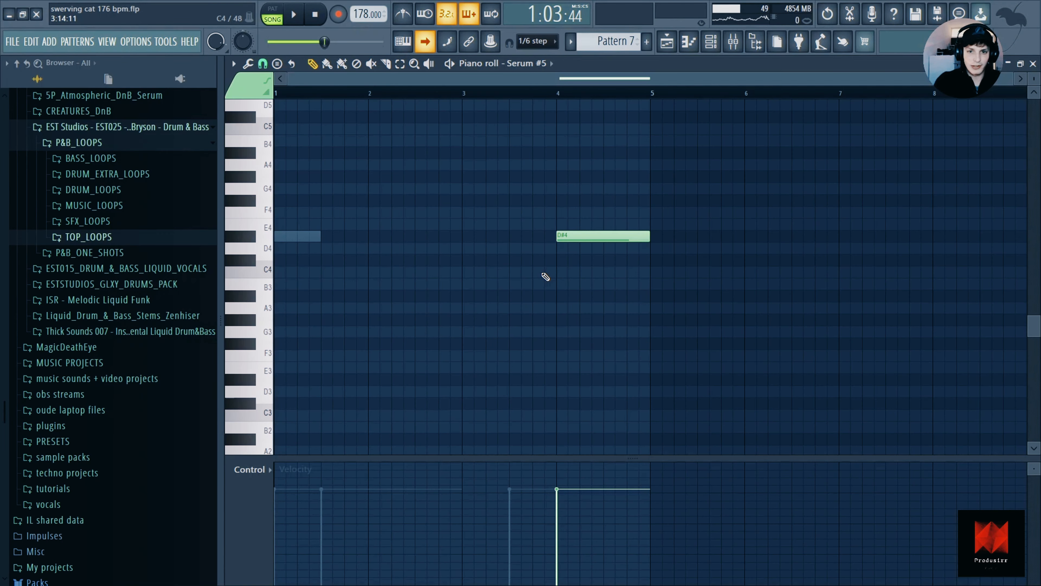
Play the Serum #5 note of Pattern 7 in the piano roll and open the Serum #5 synth
key(space)
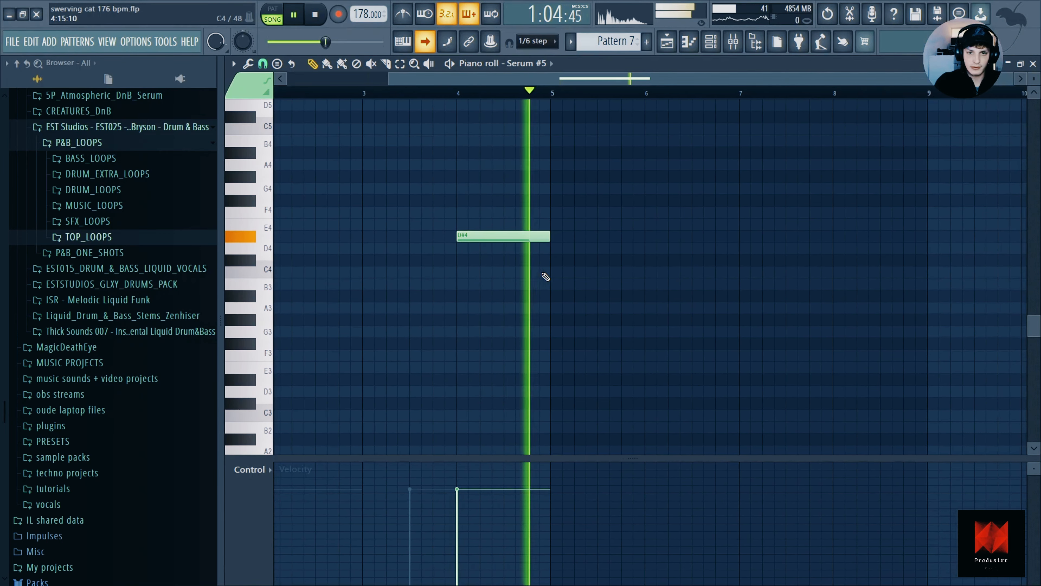
click(710, 42)
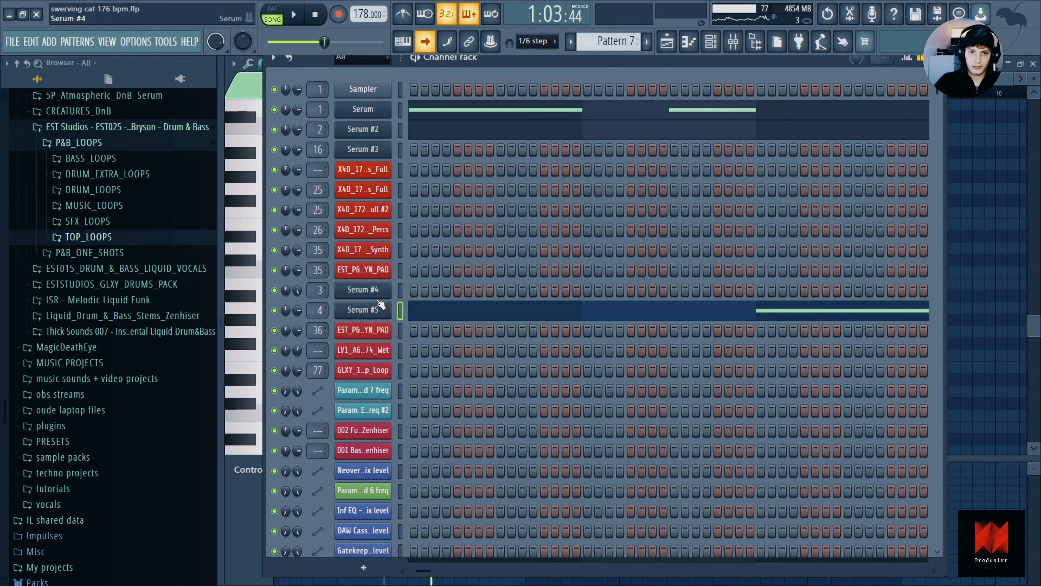
click(371, 308)
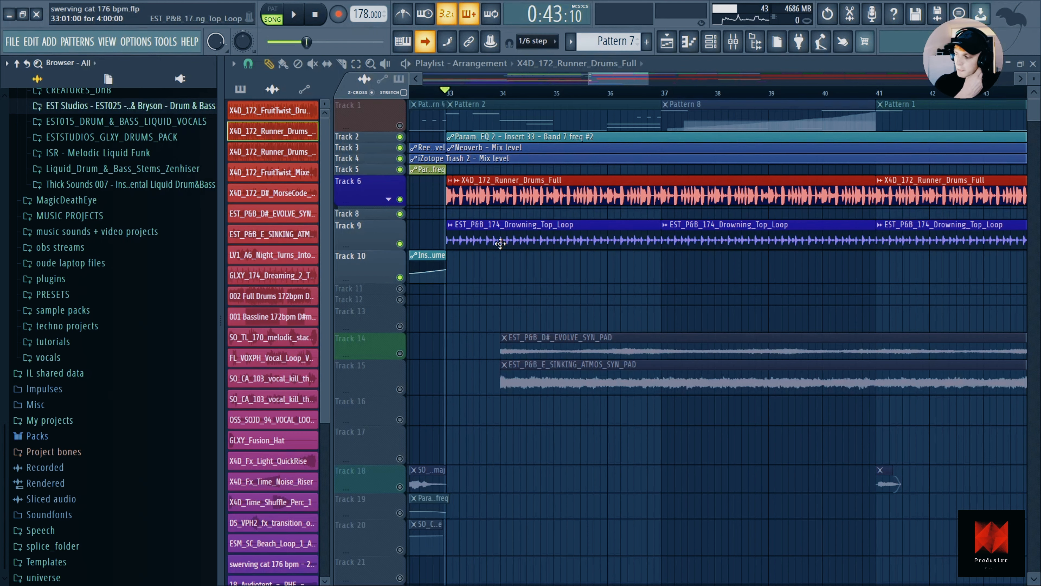
Play the Runner drums and Drowning top loops, and inspect the Fruity peak controller and parametric EQ 2 on insert 25
scroll(500, 244, down, 4)
key(space)
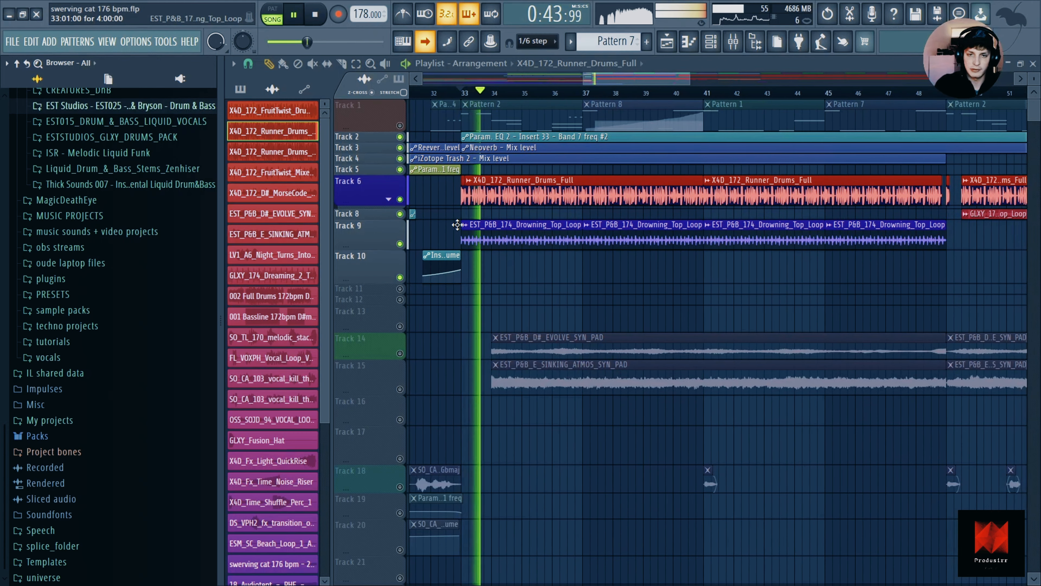
click(733, 41)
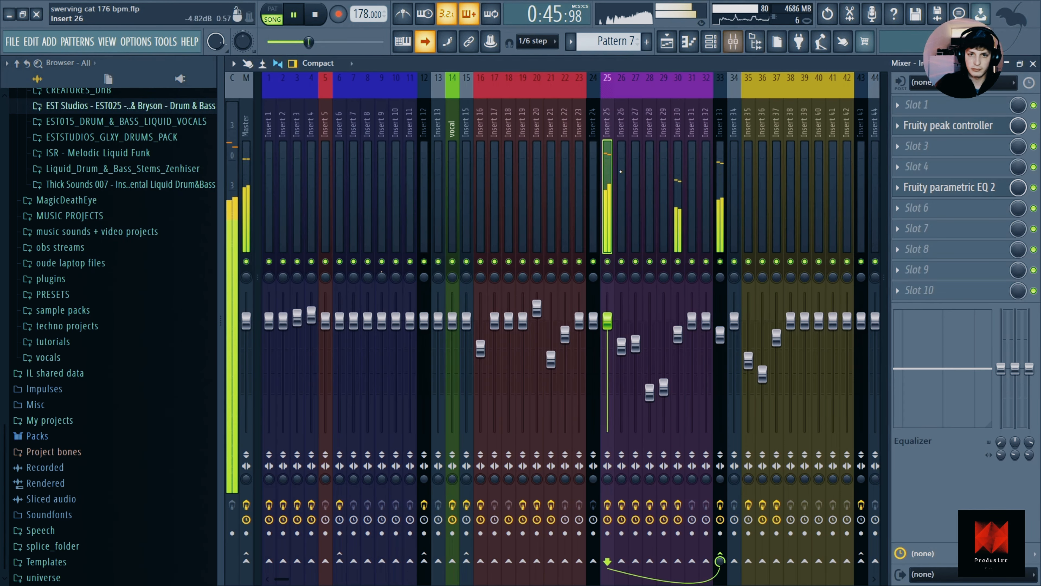
click(930, 127)
click(939, 187)
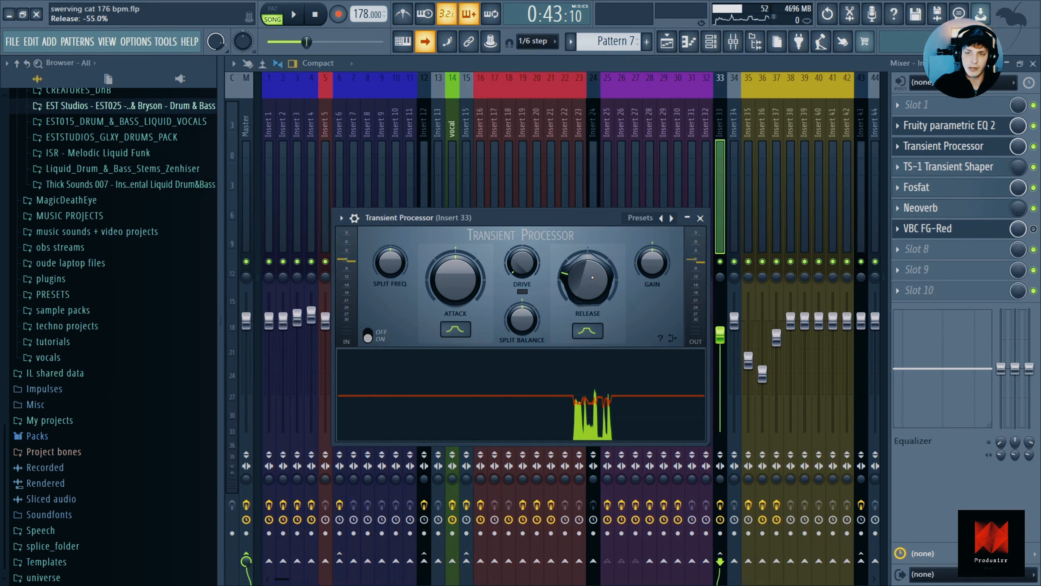
Inspect the audio clip settings of EST_P&B_D#_EVOLVE_SYN_PAD on Track 14 in the playlist, and close them
key(F5)
scroll(514, 309, down, 5)
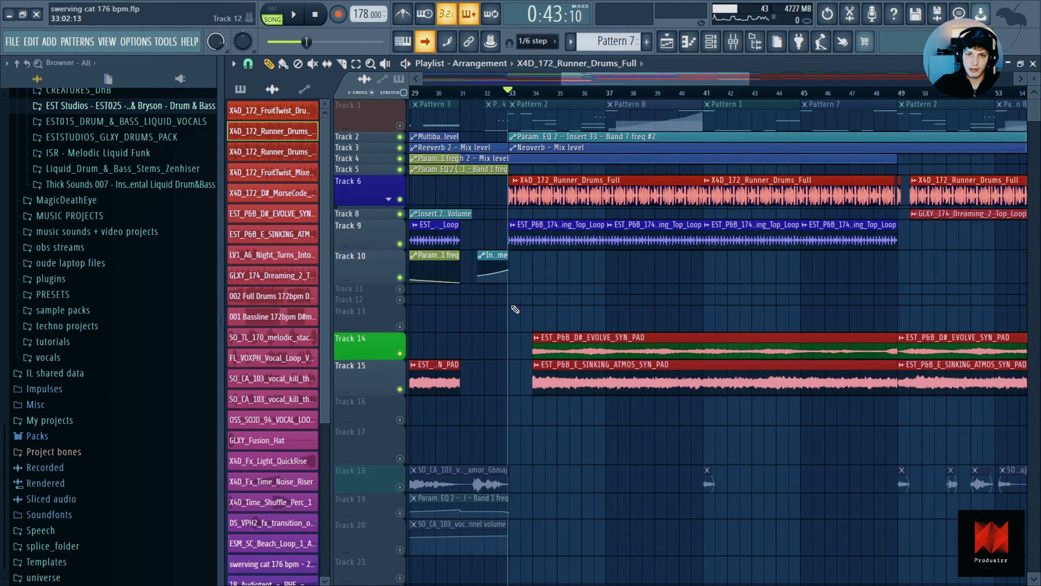
scroll(514, 308, down, 3)
scroll(513, 304, up, 6)
double_click(546, 277)
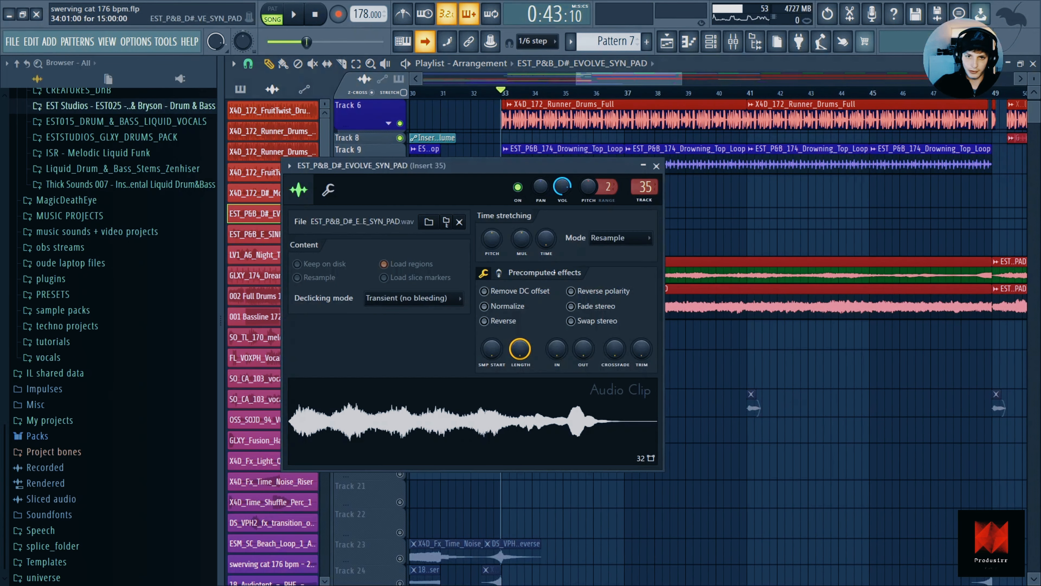
click(655, 166)
Play the drop with the pads and check the Fruity parametric EQ 2 curves on inserts 35 and 36, closing both
key(space)
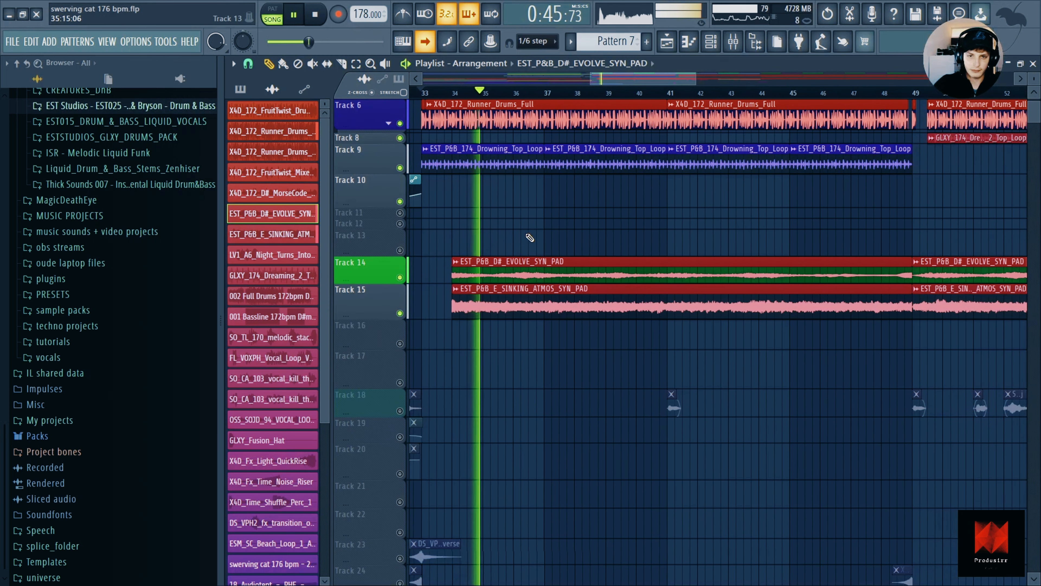
click(733, 41)
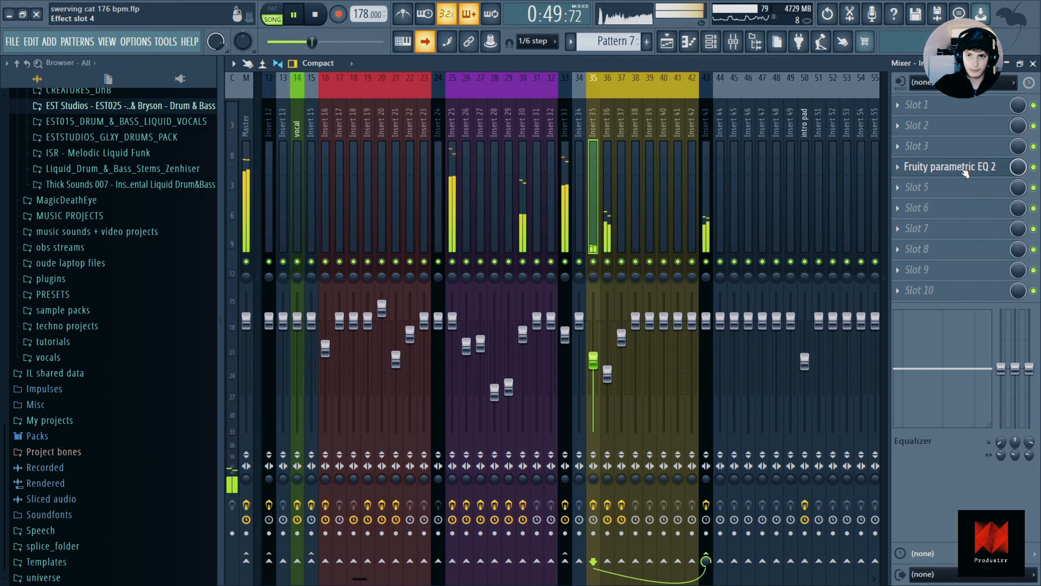
click(965, 172)
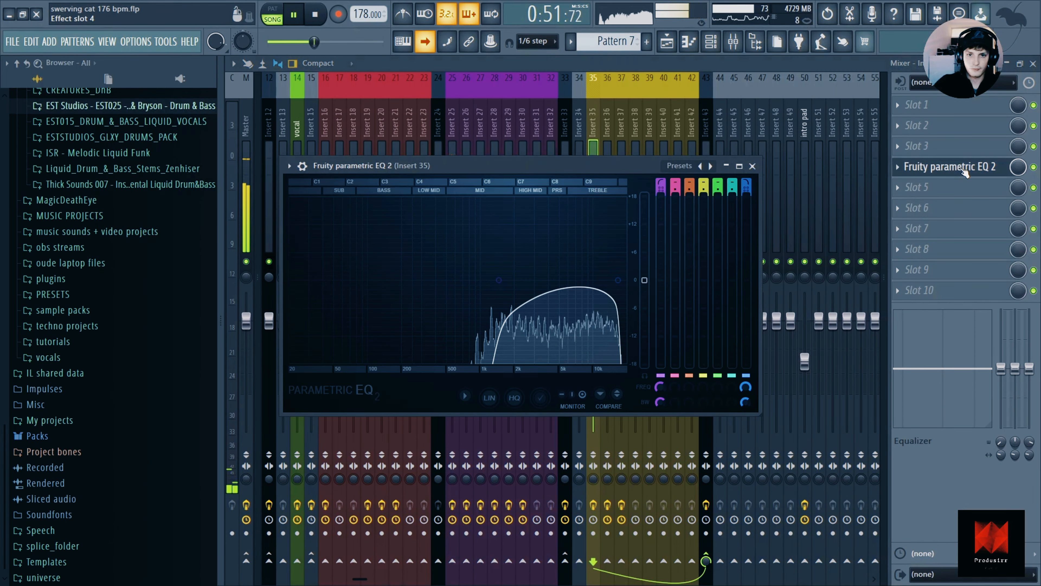
click(965, 171)
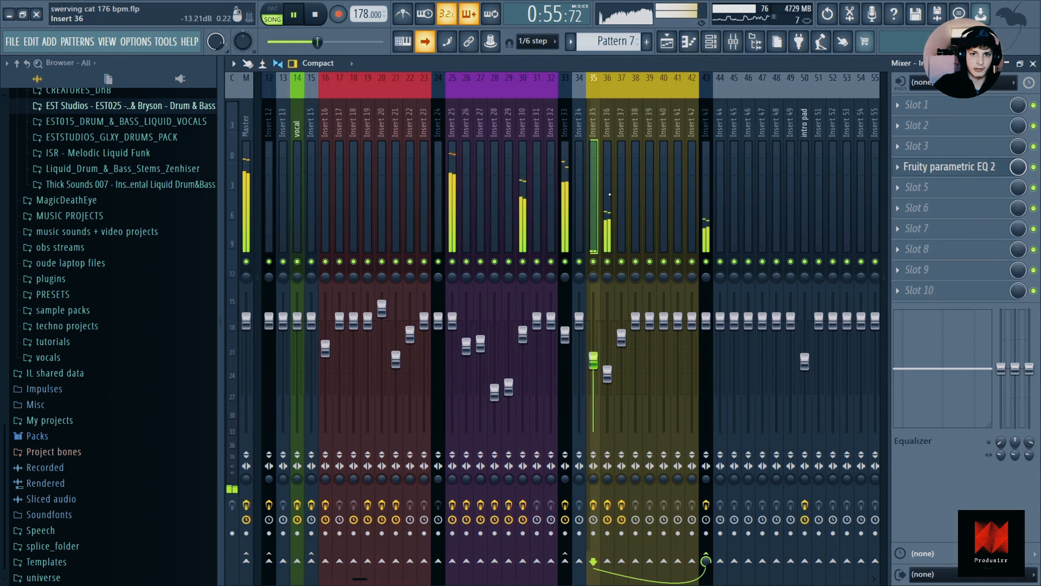
click(609, 194)
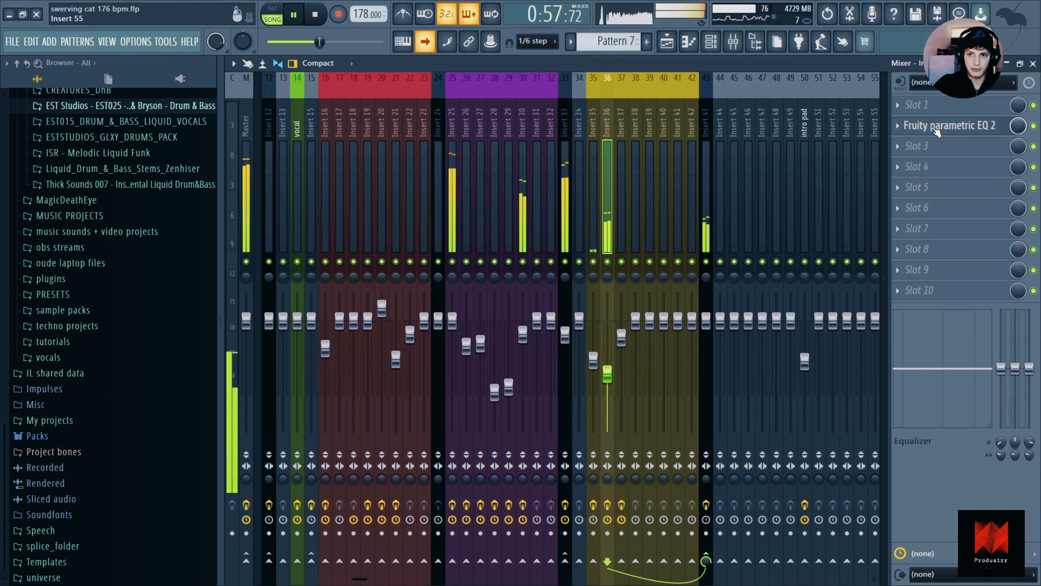
click(937, 127)
click(753, 161)
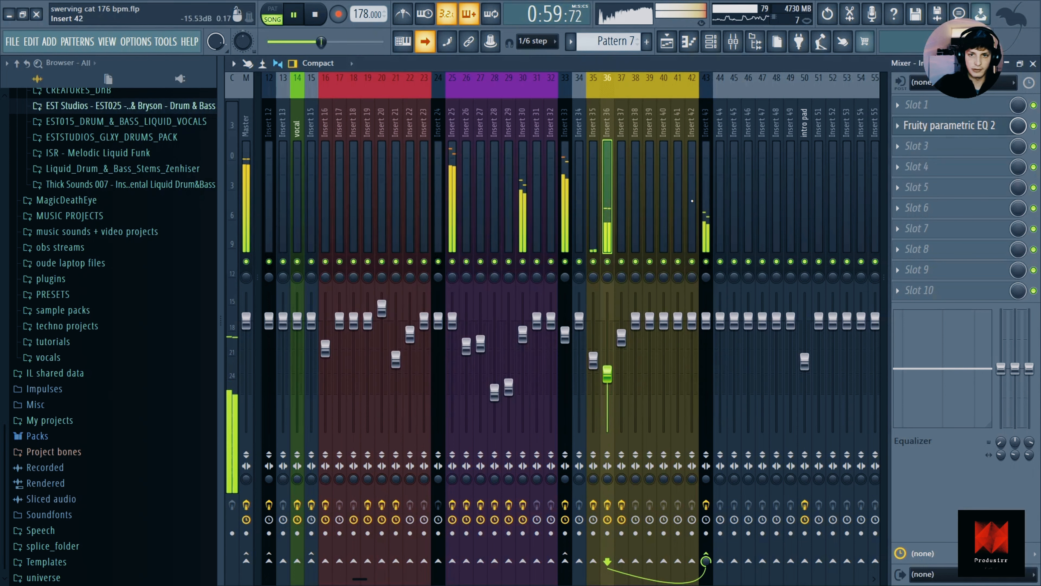
Inspect the ShaperBox2 volume curve and the SSL Native Bus Compressor 2 settings on insert 43
click(705, 197)
click(949, 108)
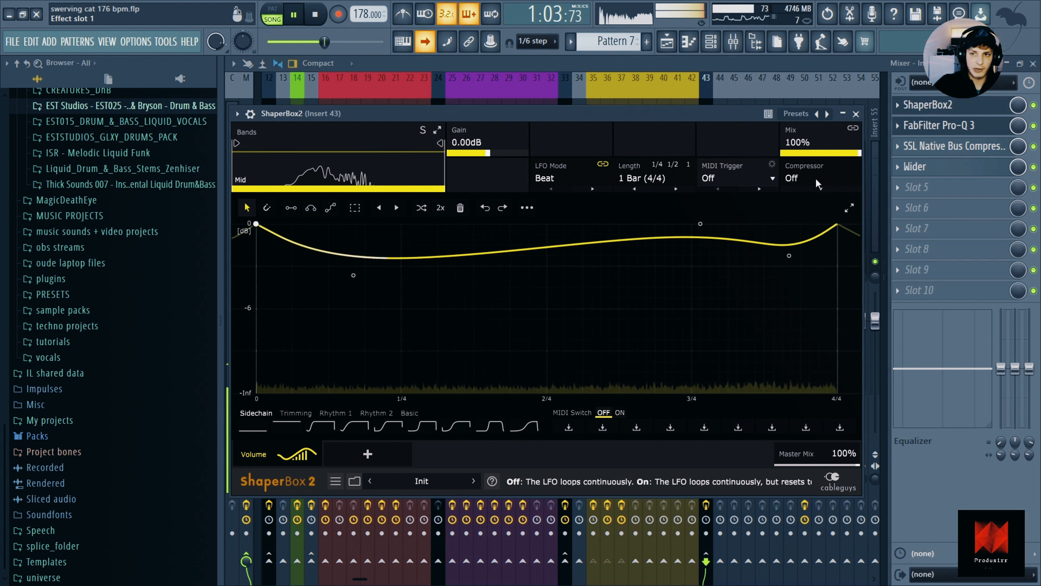
click(929, 148)
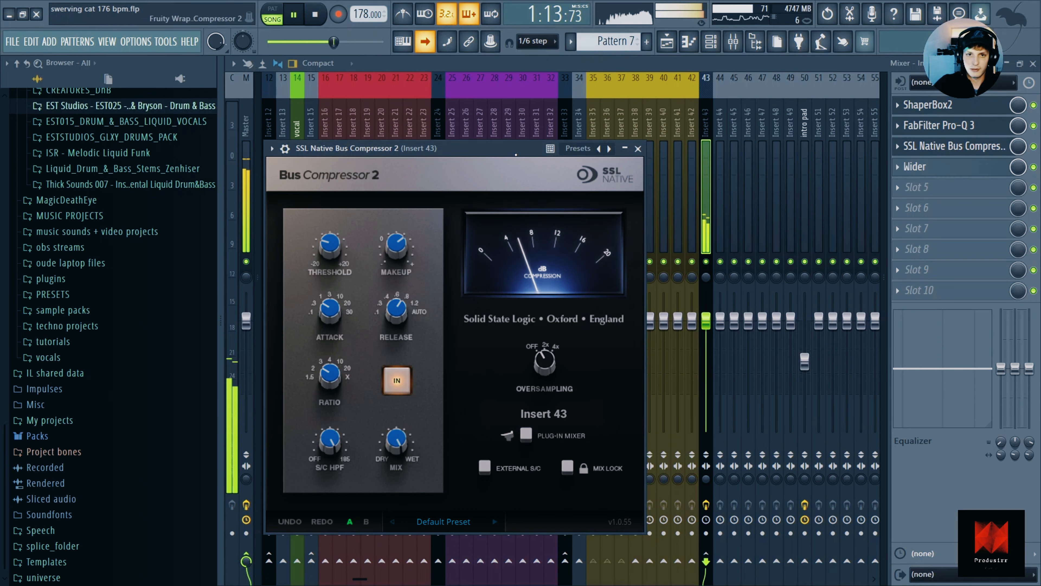
drag(485, 164, 569, 150)
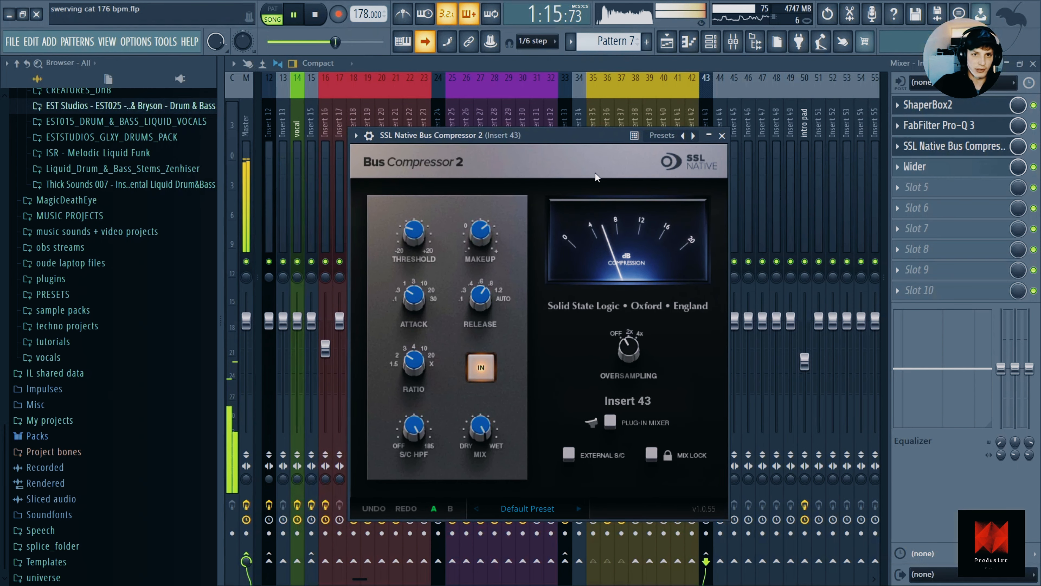
Check the Wider effect on insert 43, close it, and return to the playlist
click(923, 172)
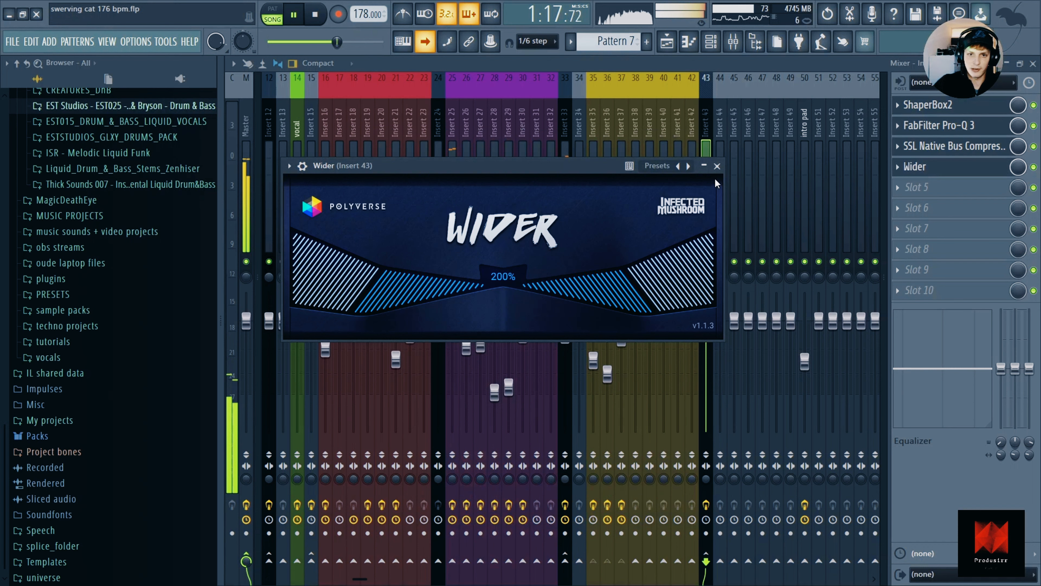
click(717, 166)
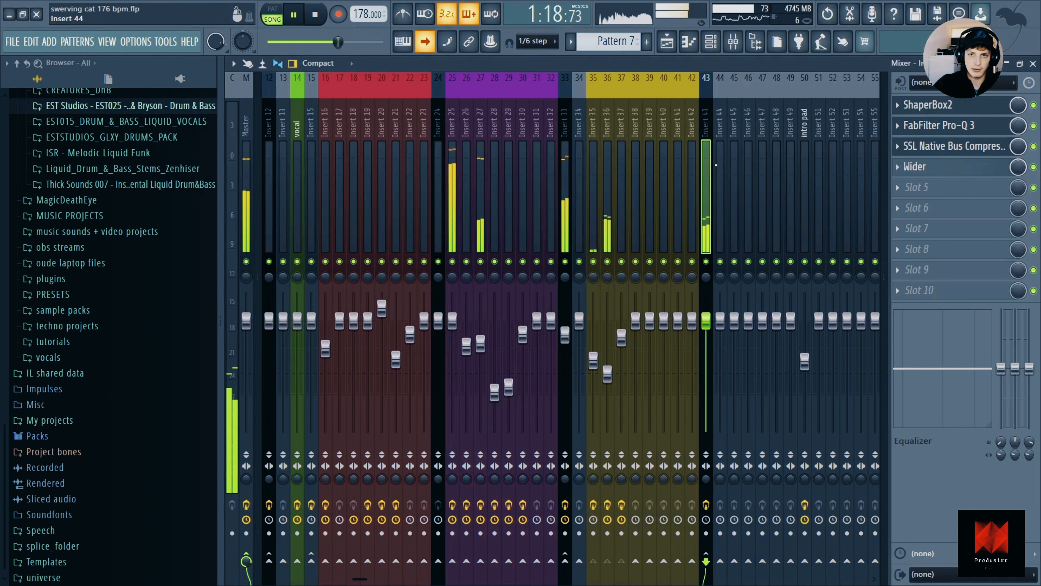
click(667, 48)
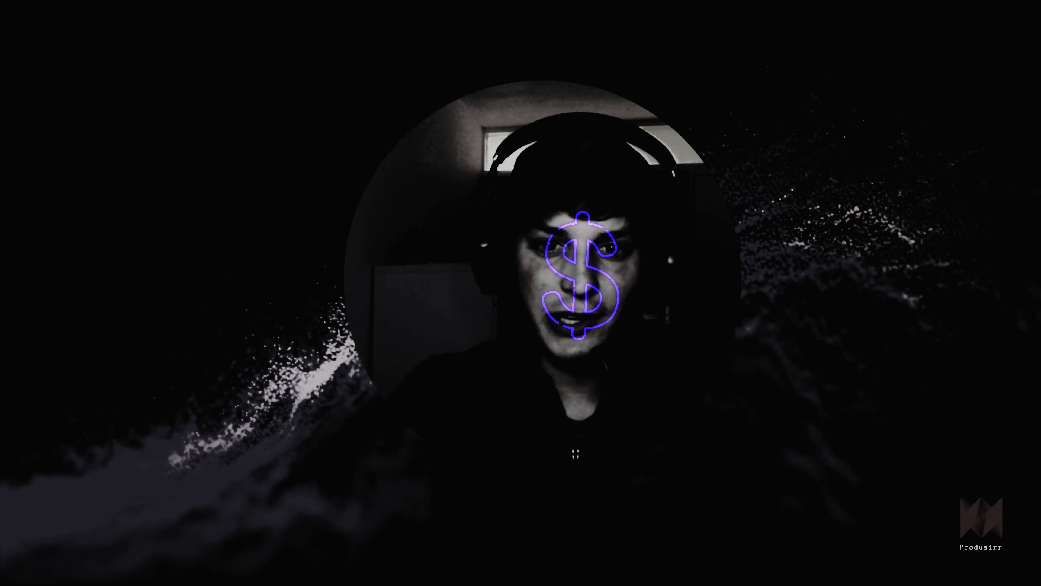